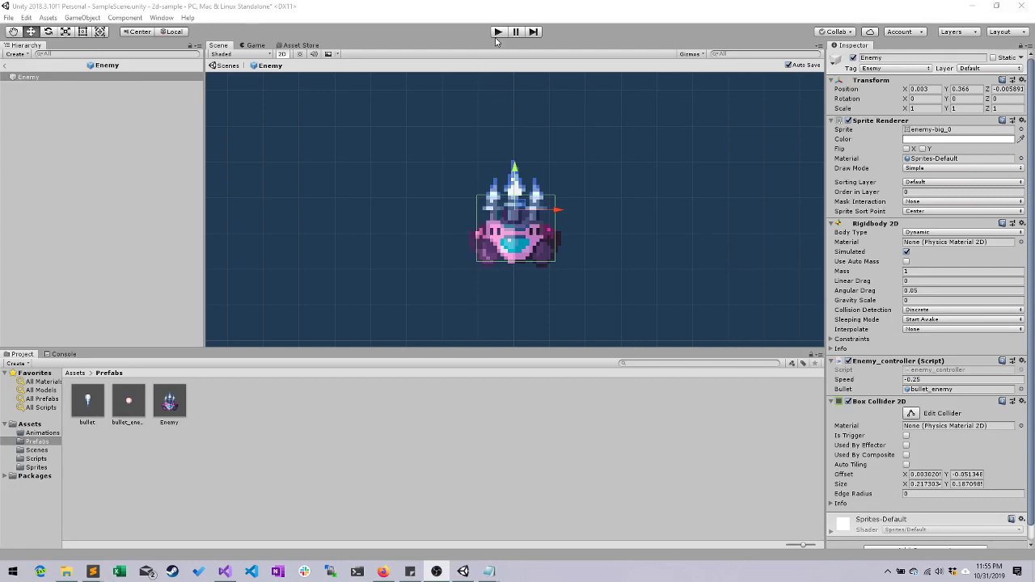
# Play-test the game, then return to the scene and add a Circle Collider 2D to the player.
pyautogui.click(497, 33)
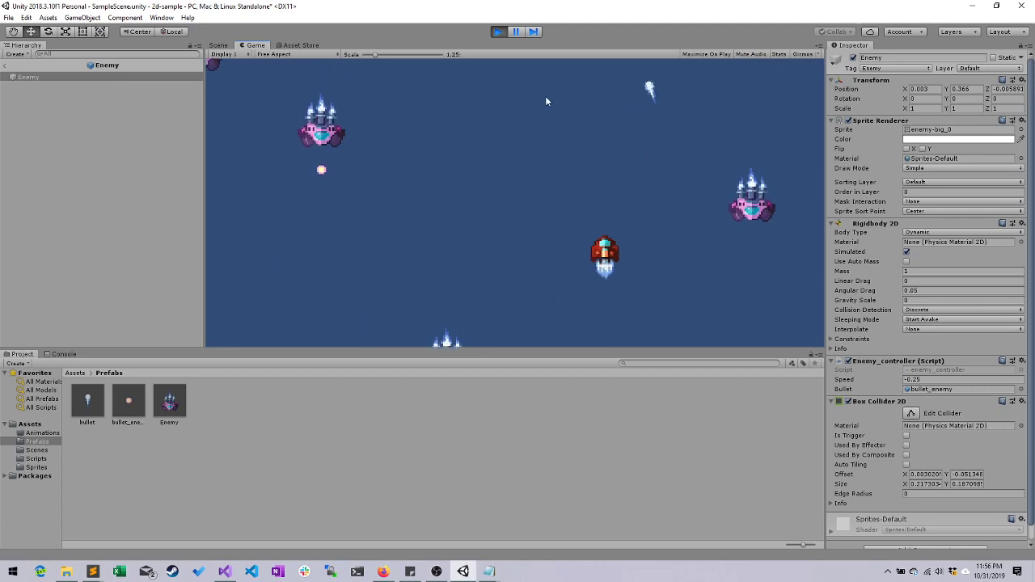
pyautogui.click(498, 32)
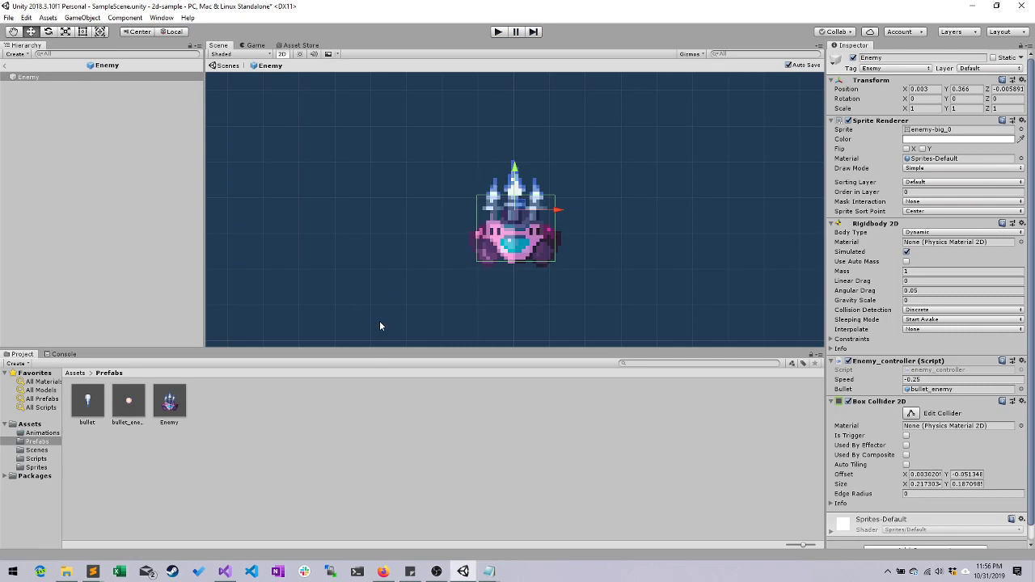
pyautogui.click(7, 64)
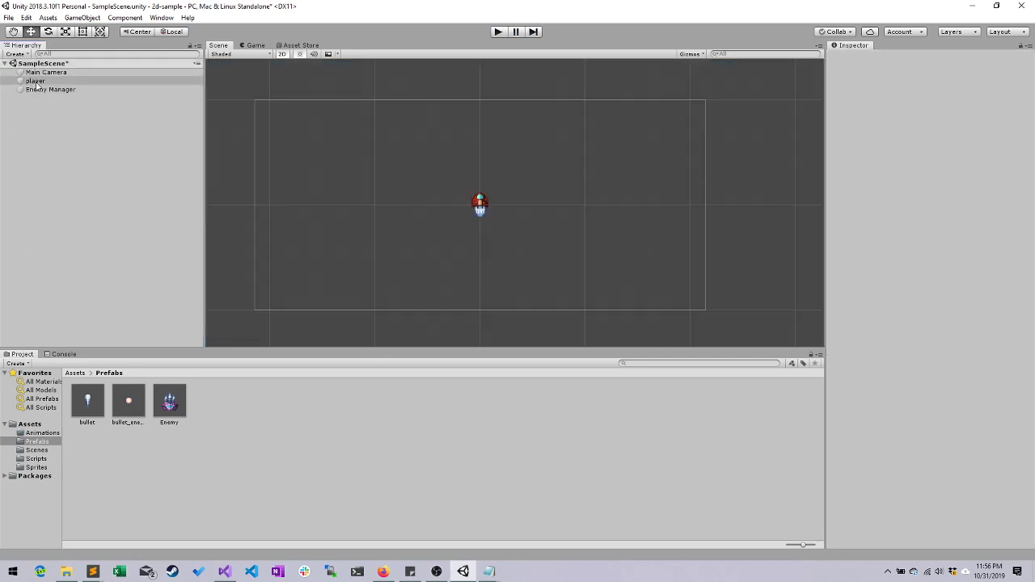
pyautogui.click(35, 81)
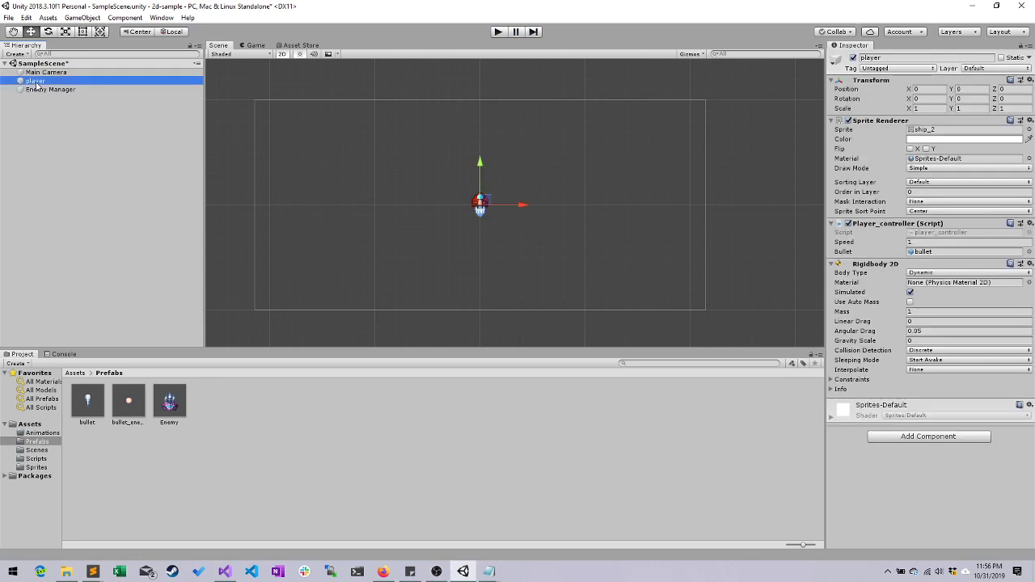
pyautogui.click(908, 436)
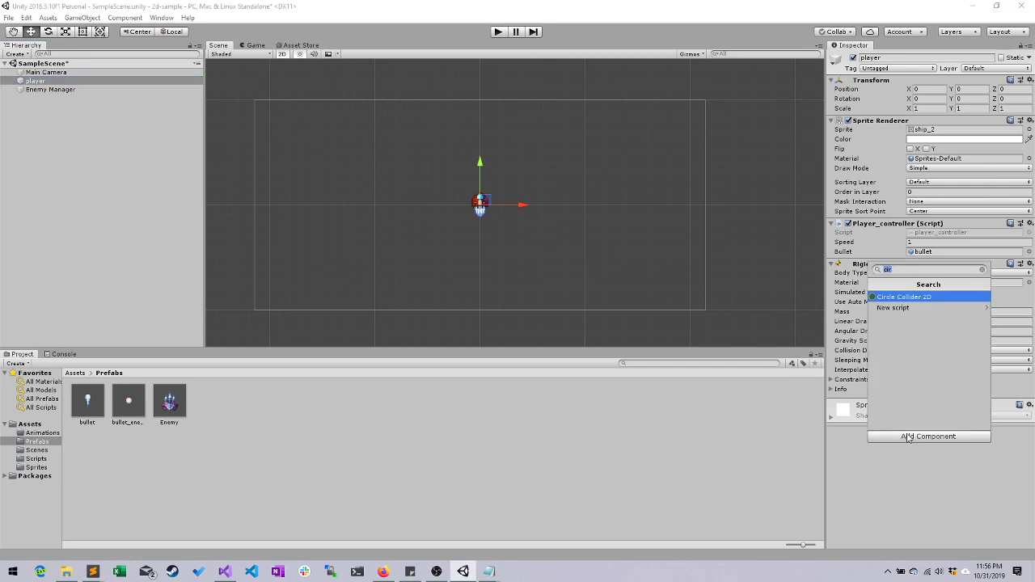
pyautogui.click(912, 298)
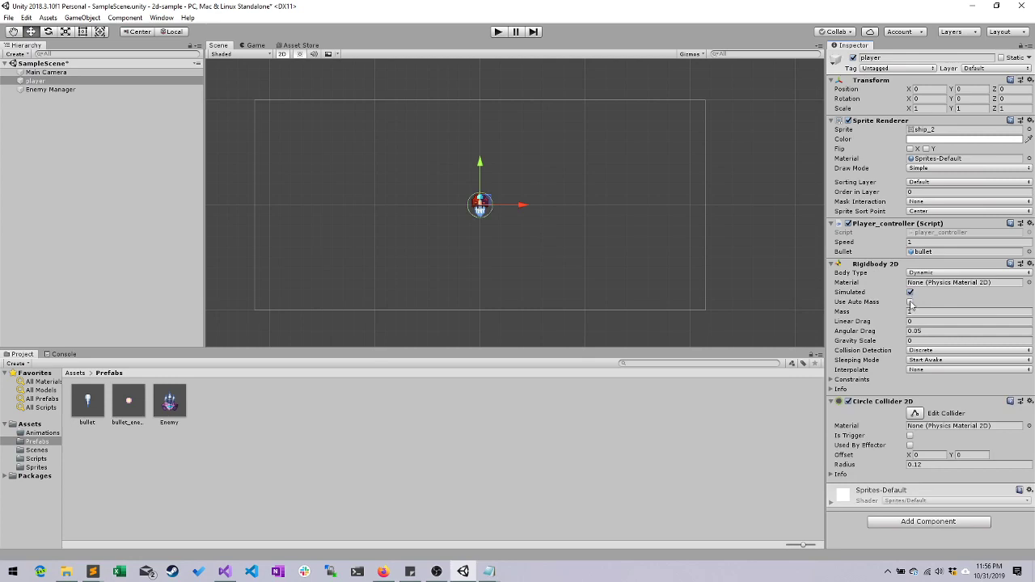
# Shrink the player's circle collider to about radius 0.069 around the ship, with X offset 0.
pyautogui.click(915, 414)
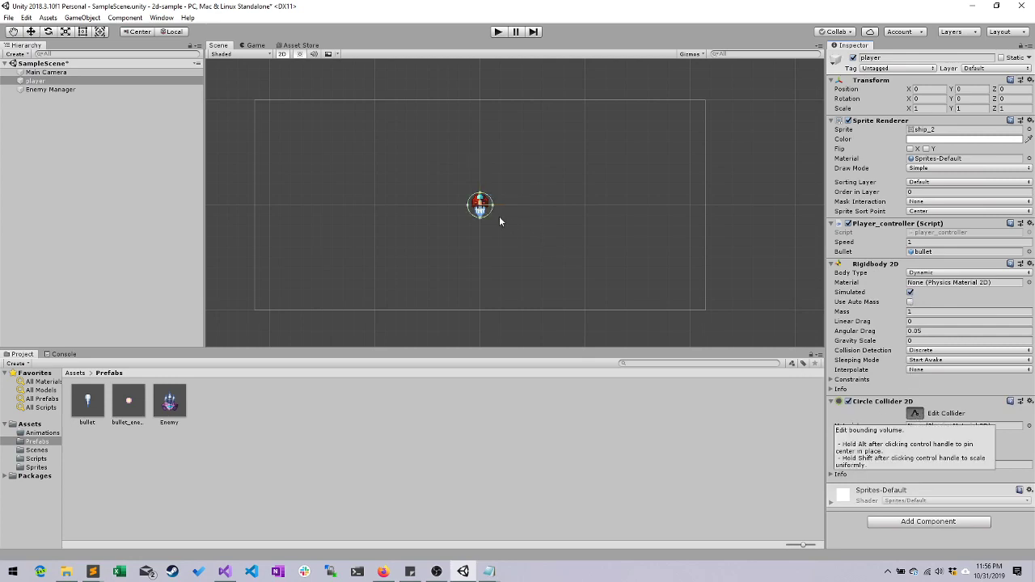
pyautogui.scroll(2, 493, 215)
pyautogui.scroll(5, 483, 216)
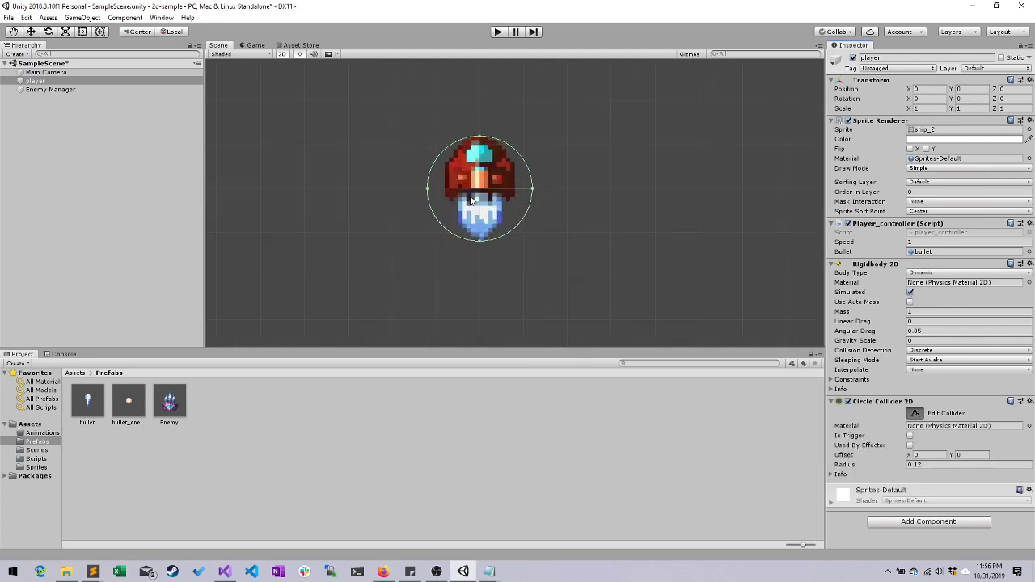
pyautogui.moveTo(477, 193); pyautogui.dragTo(480, 264, button='middle')
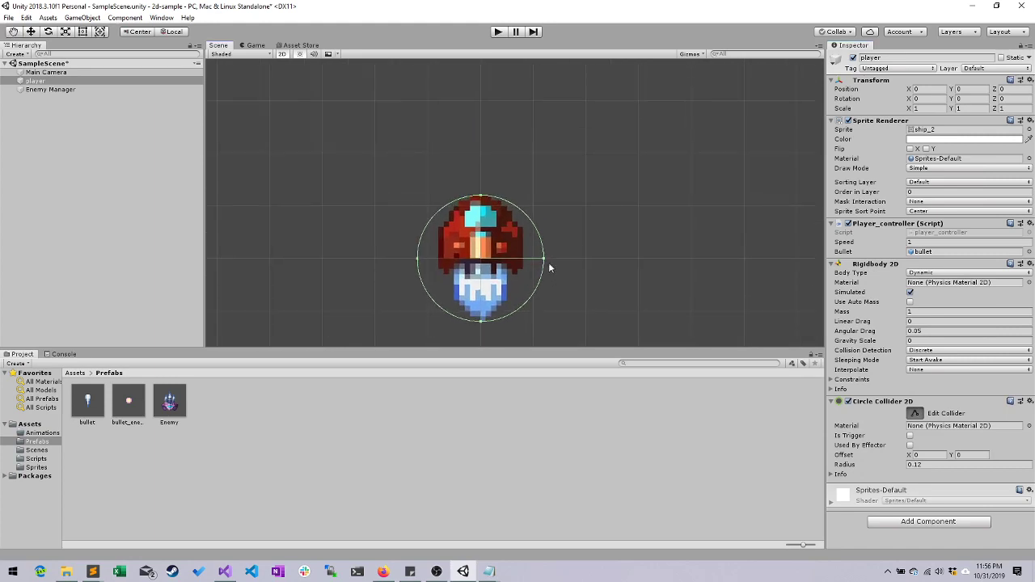
pyautogui.moveTo(544, 263); pyautogui.dragTo(511, 254)
pyautogui.click(932, 455)
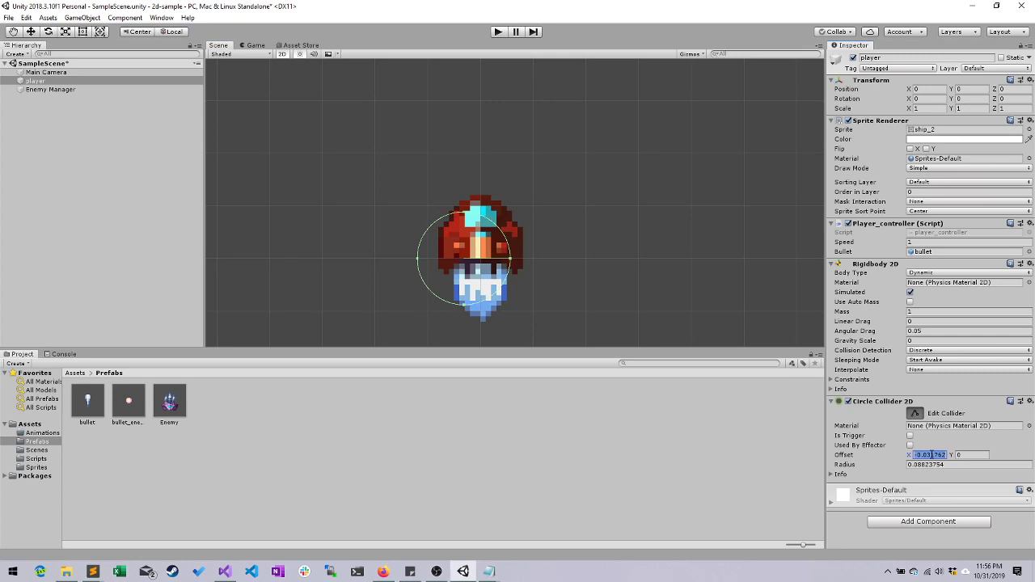
pyautogui.write('0')
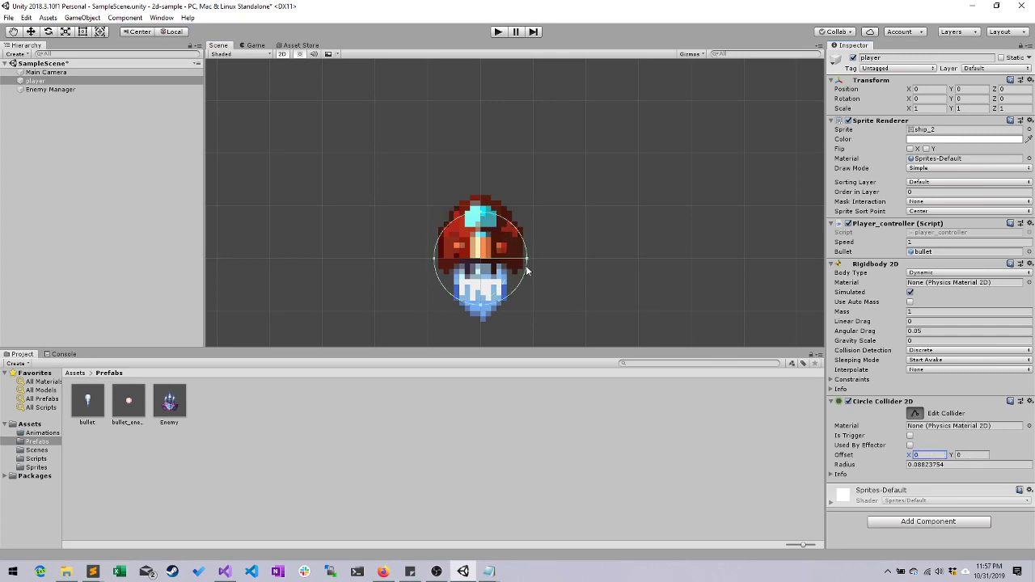
pyautogui.moveTo(526, 268); pyautogui.dragTo(506, 255)
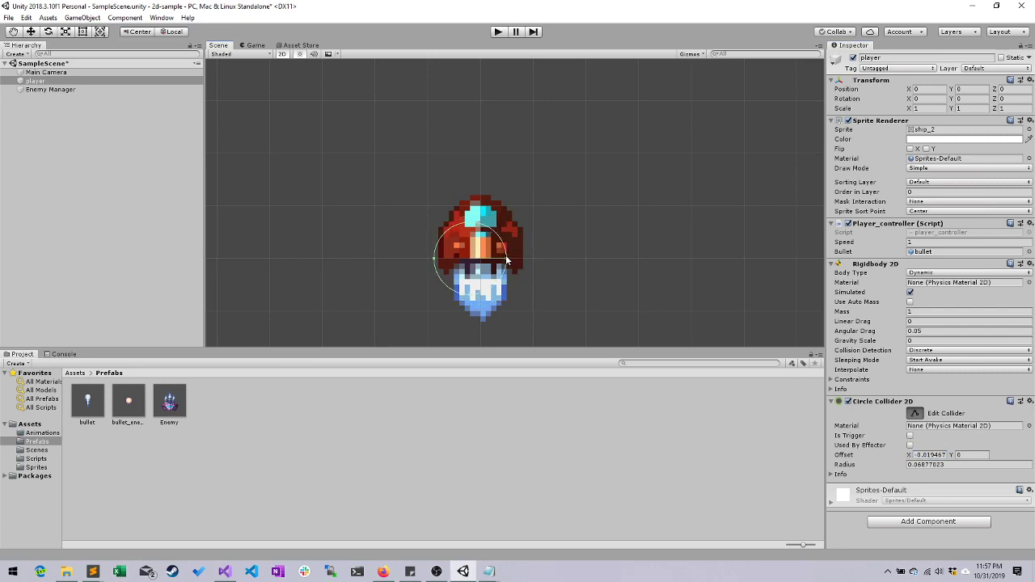
# Set the collider offset to X 0 and Y 0.04.
pyautogui.click(934, 454)
pyautogui.write('0')
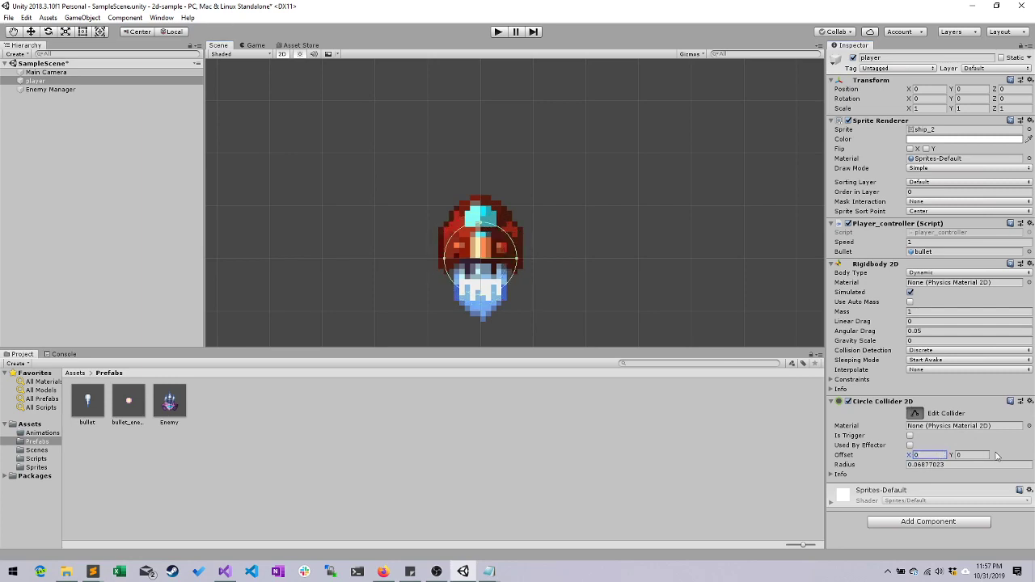
pyautogui.click(969, 455)
pyautogui.write('0.01')
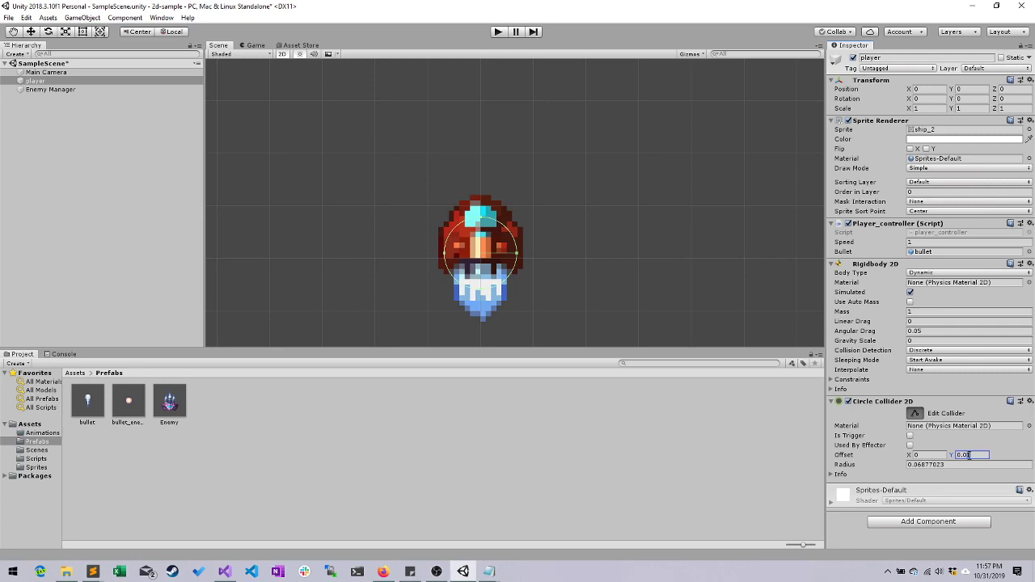
pyautogui.press('BackSpace')
pyautogui.write('4')
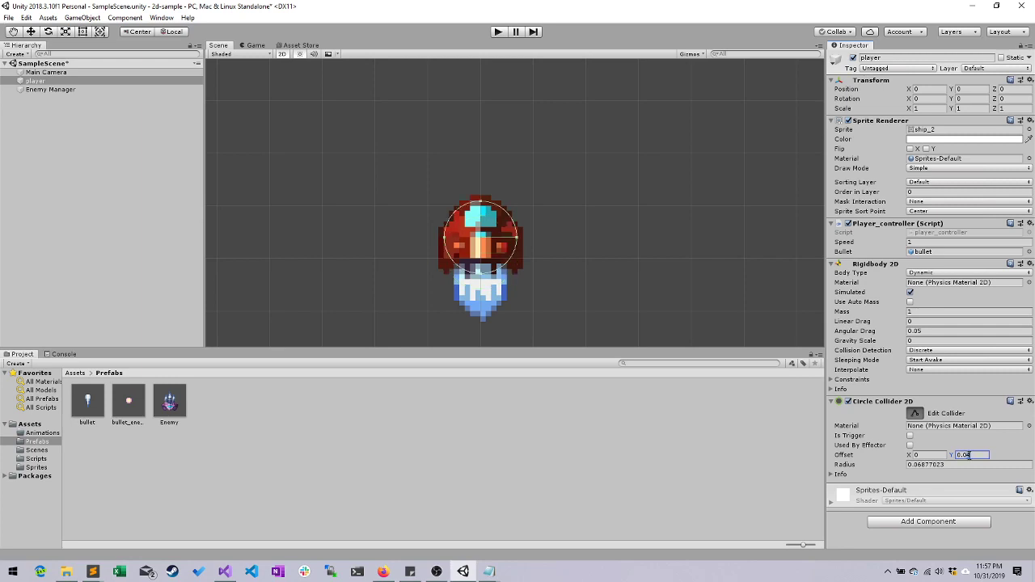
pyautogui.press('BackSpace')
pyautogui.write('5')
pyautogui.press('BackSpace')
pyautogui.write('4')
pyautogui.click(496, 33)
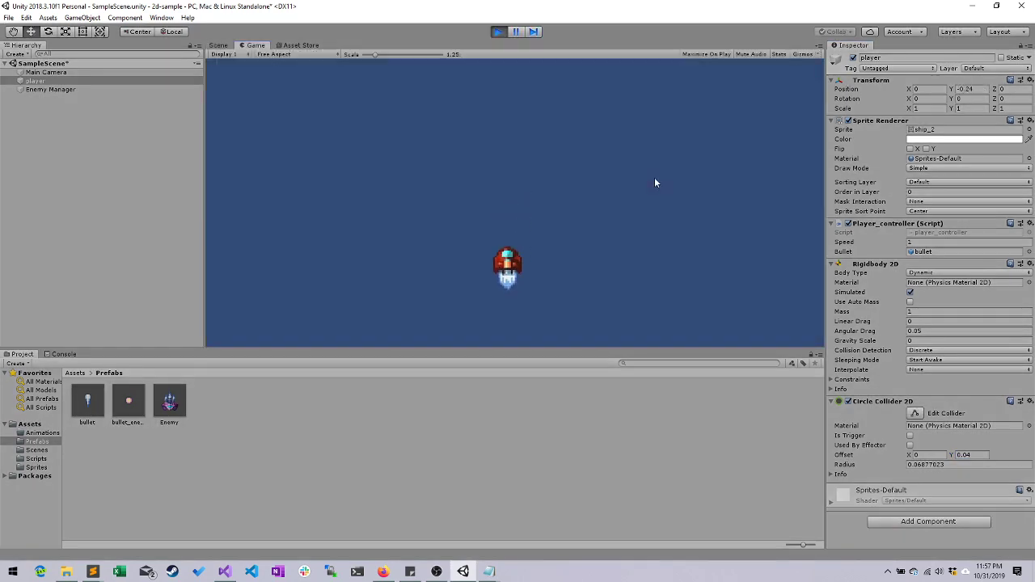
pyautogui.press('Left')
pyautogui.press('Right')
pyautogui.press('Left')
pyautogui.press('Left')
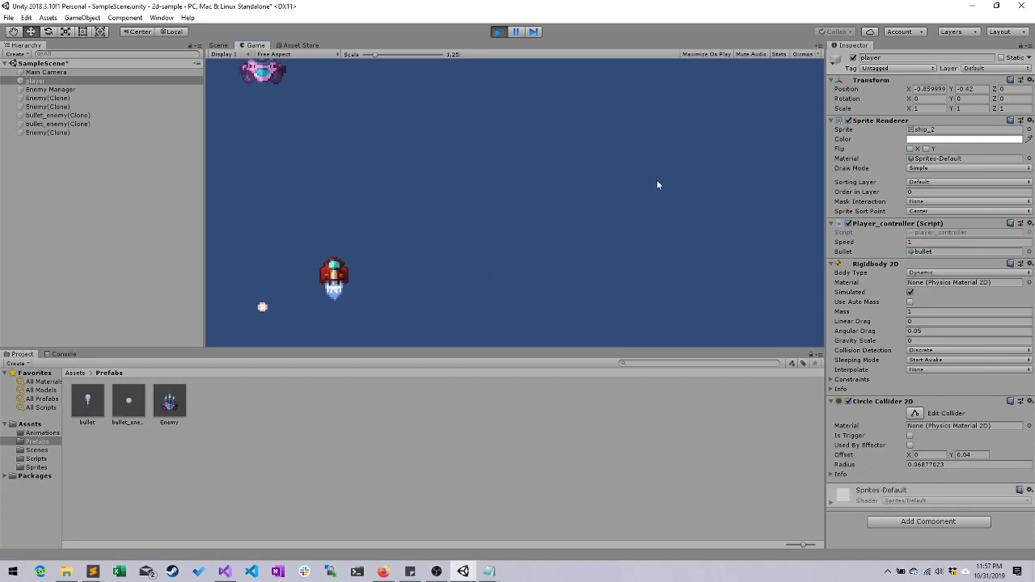
pyautogui.press('Down')
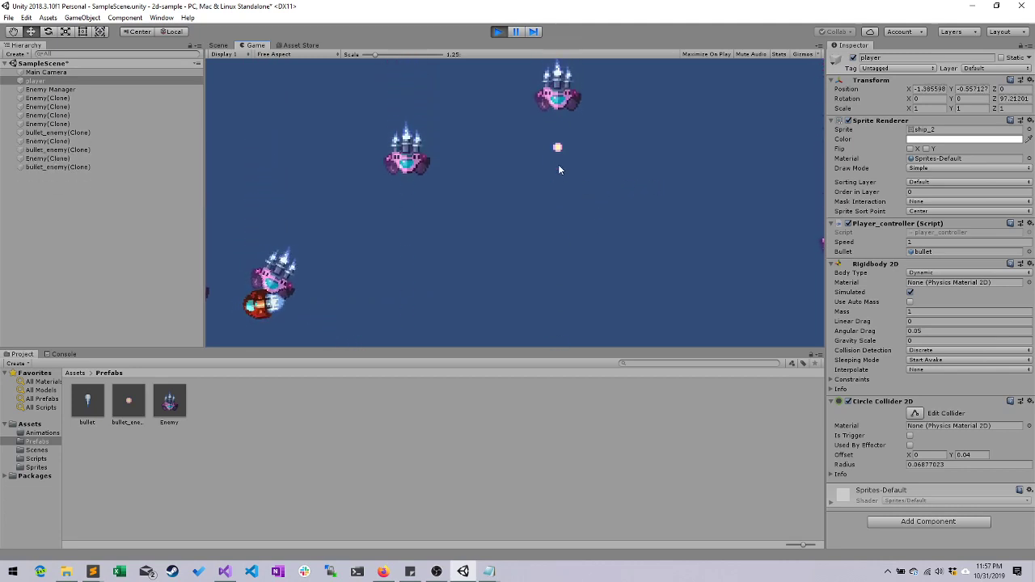
pyautogui.click(498, 32)
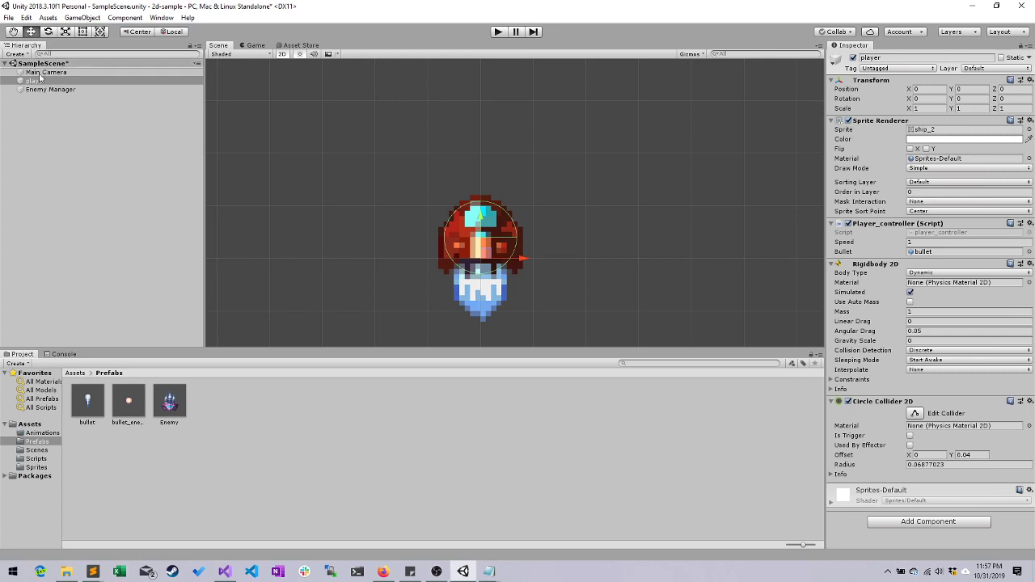
# Choose Player from the player object's Tag dropdown in the Inspector.
pyautogui.click(897, 71)
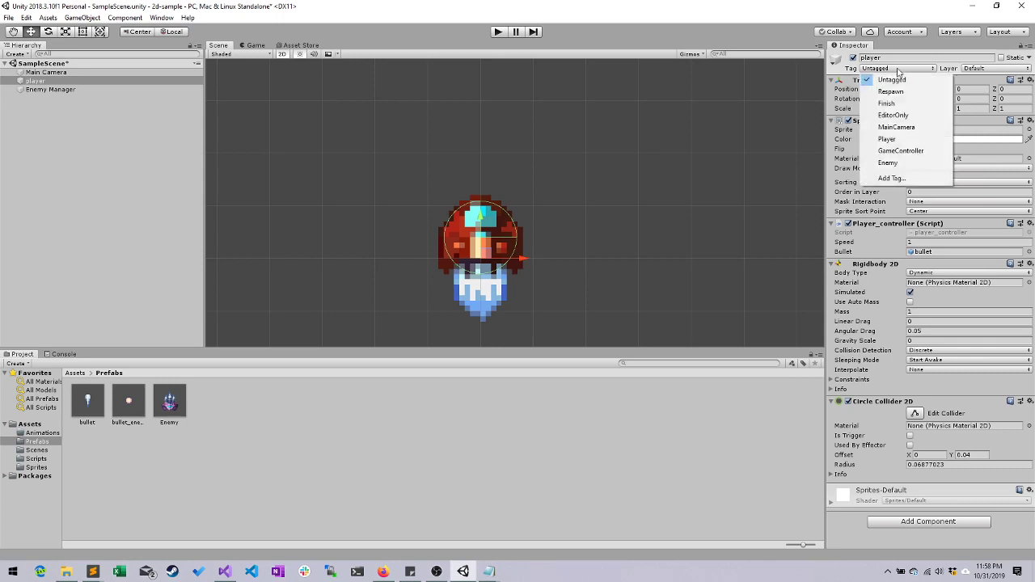
pyautogui.click(900, 140)
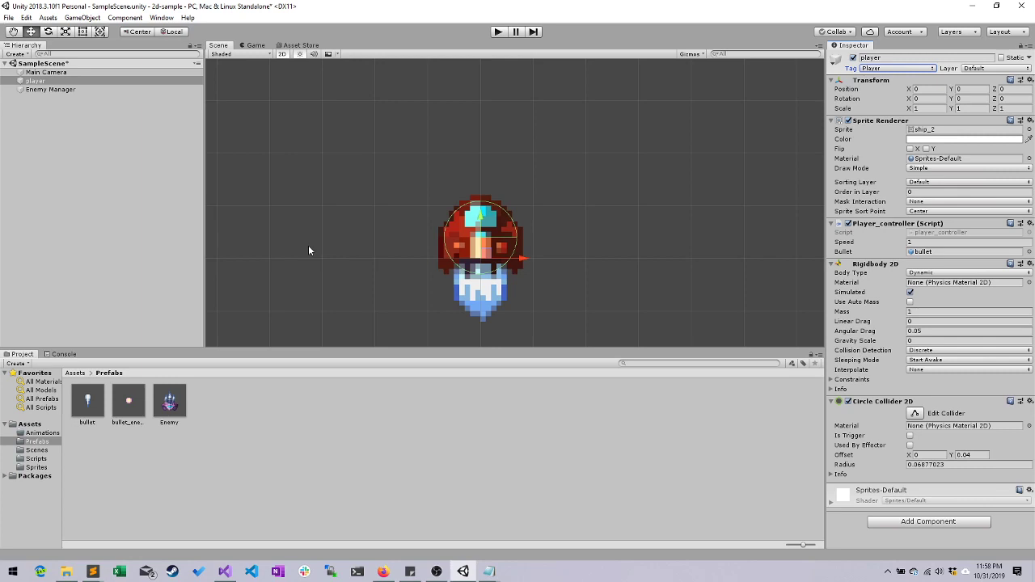
# Name User Layers 8–11 Player, Enemy, Player Bullets and Enemy Bullets.
pyautogui.click(987, 70)
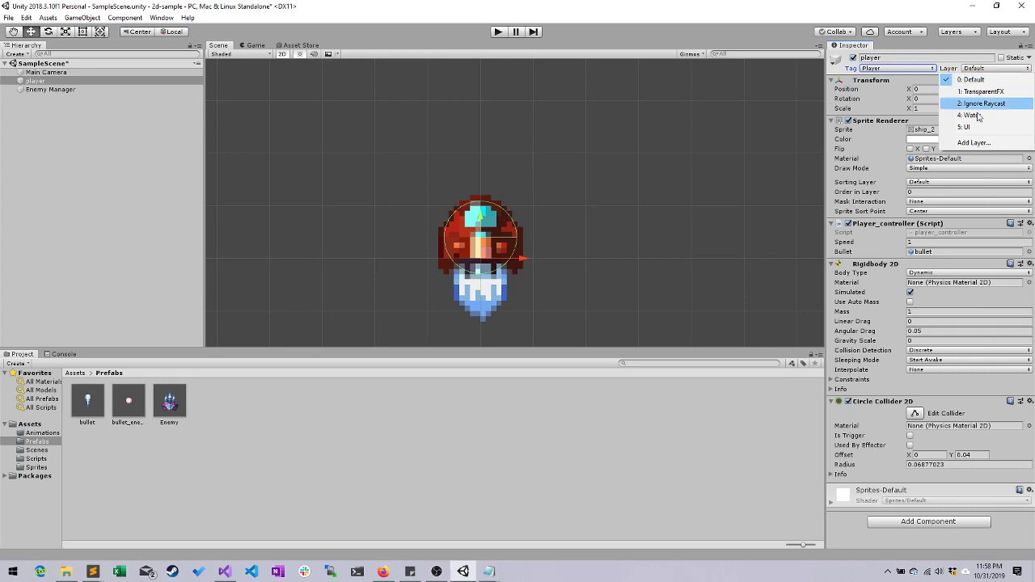
pyautogui.click(974, 142)
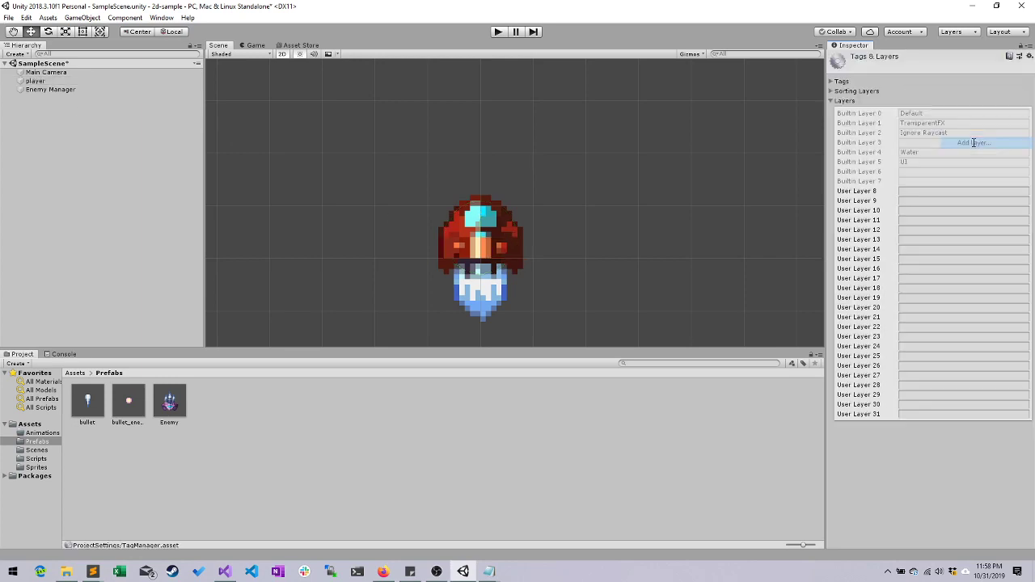
pyautogui.click(906, 191)
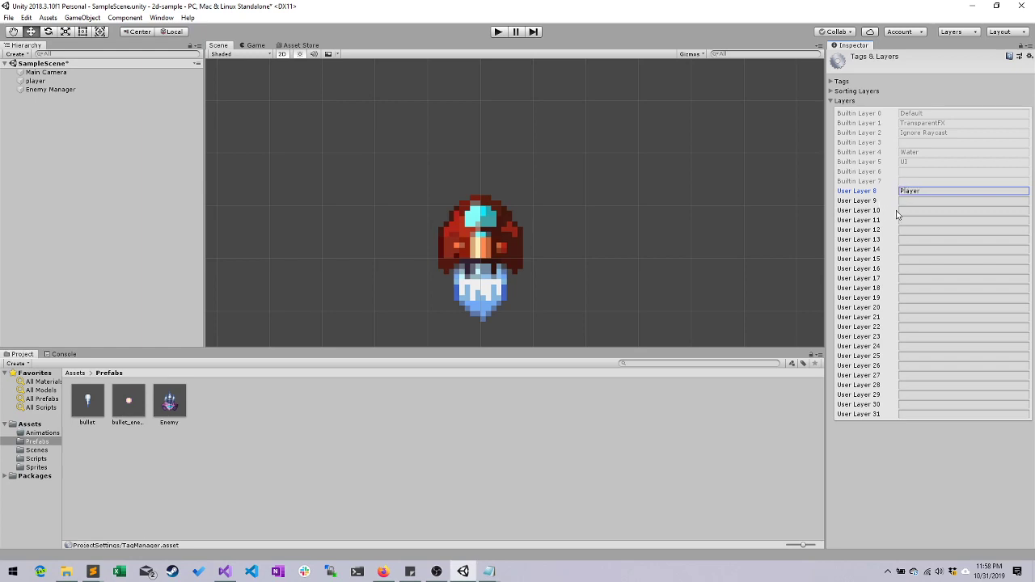
pyautogui.click(913, 200)
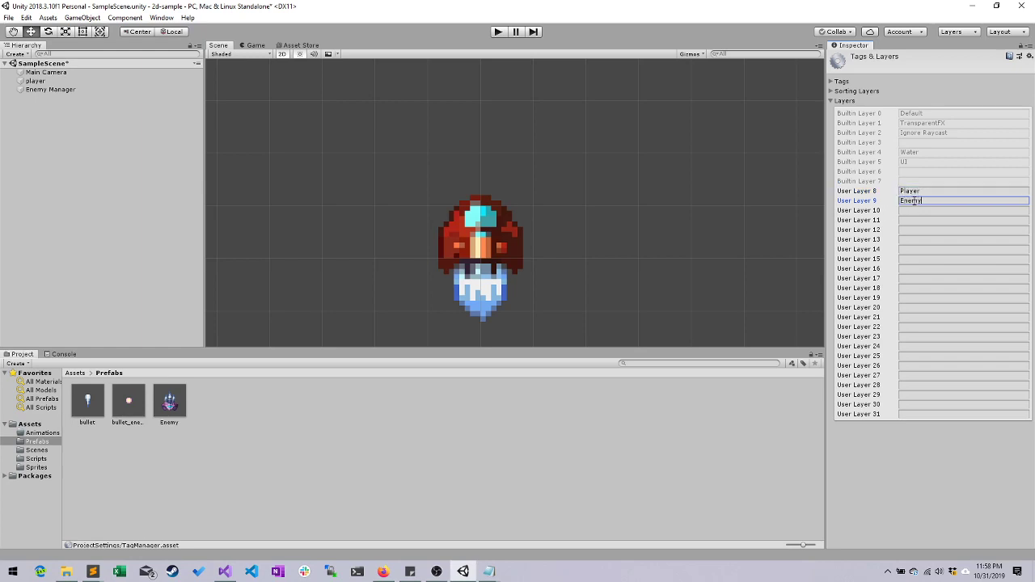
pyautogui.click(942, 210)
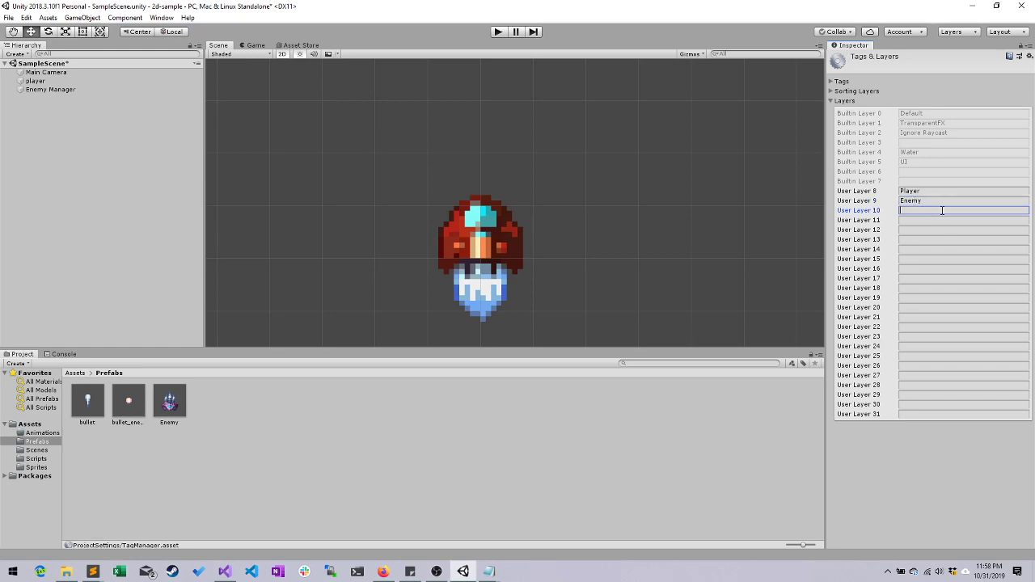
pyautogui.write('Player Bullets')
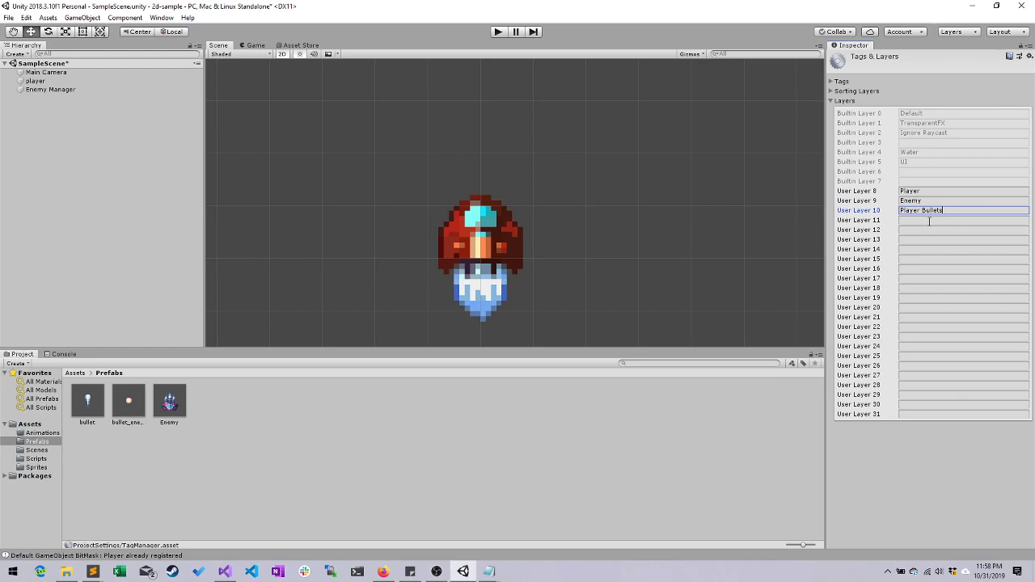
pyautogui.click(929, 220)
pyautogui.write('Enemy Bullets')
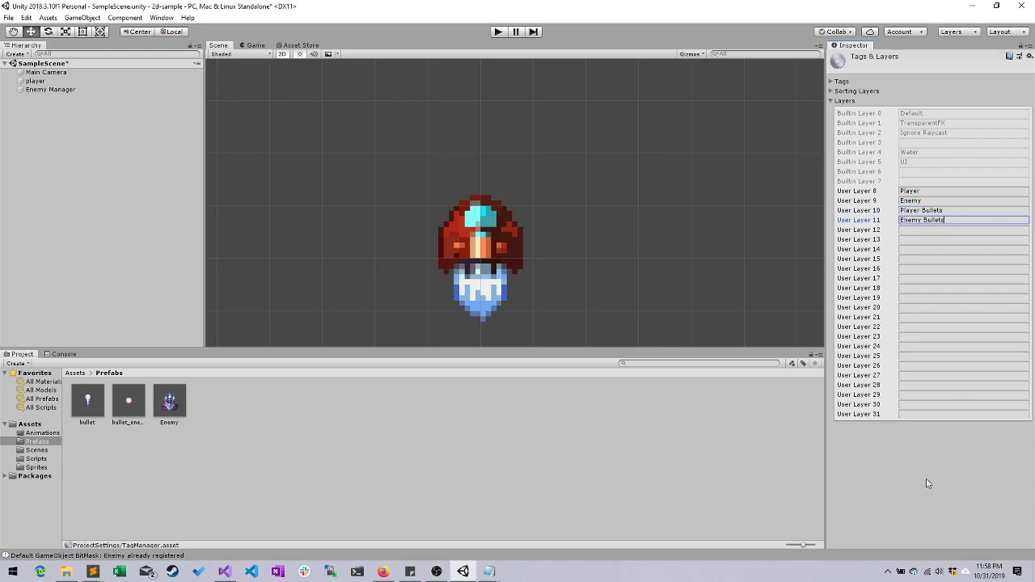
pyautogui.click(937, 474)
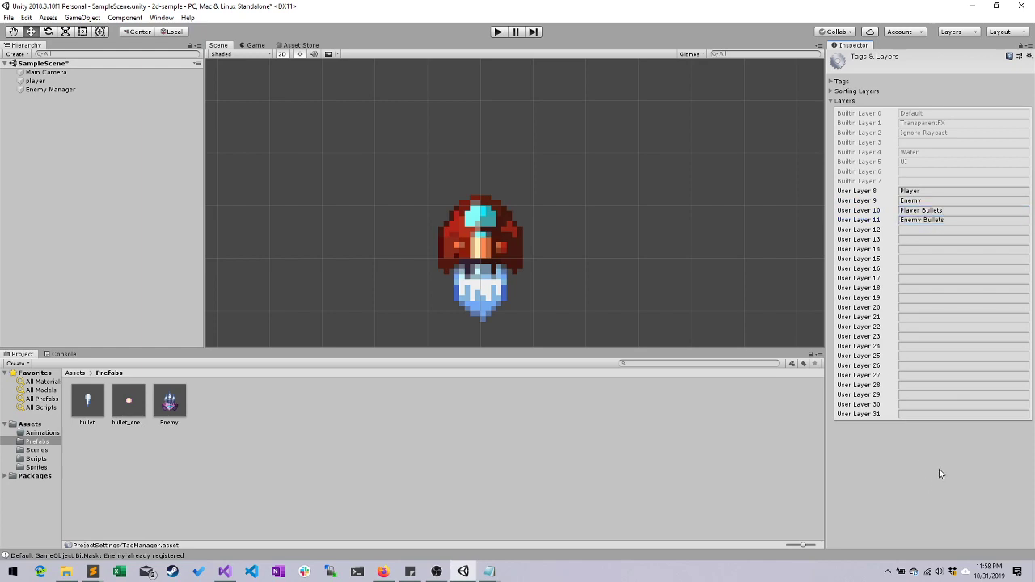
# Put the player object on the Player layer.
pyautogui.click(36, 81)
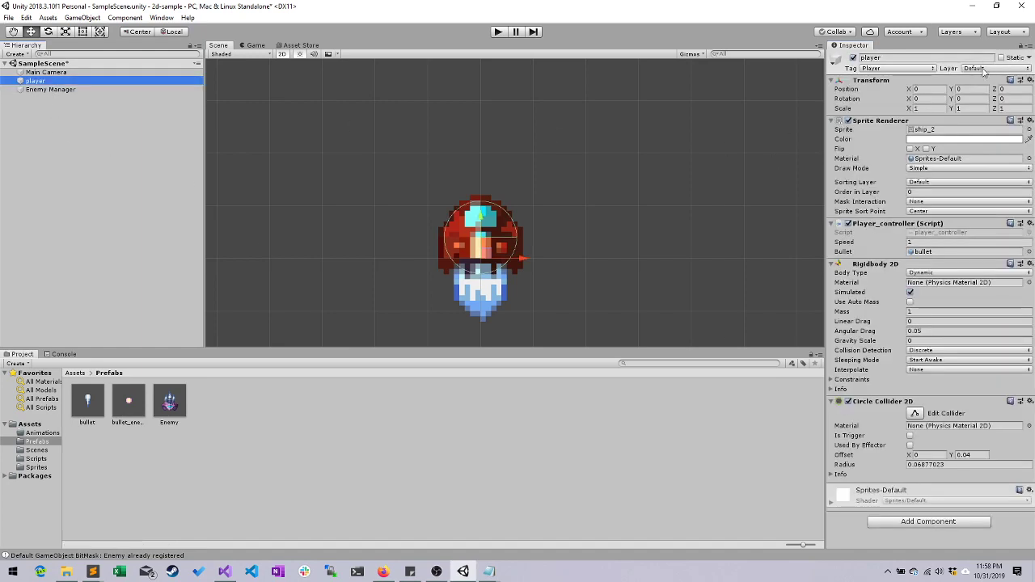
pyautogui.click(983, 69)
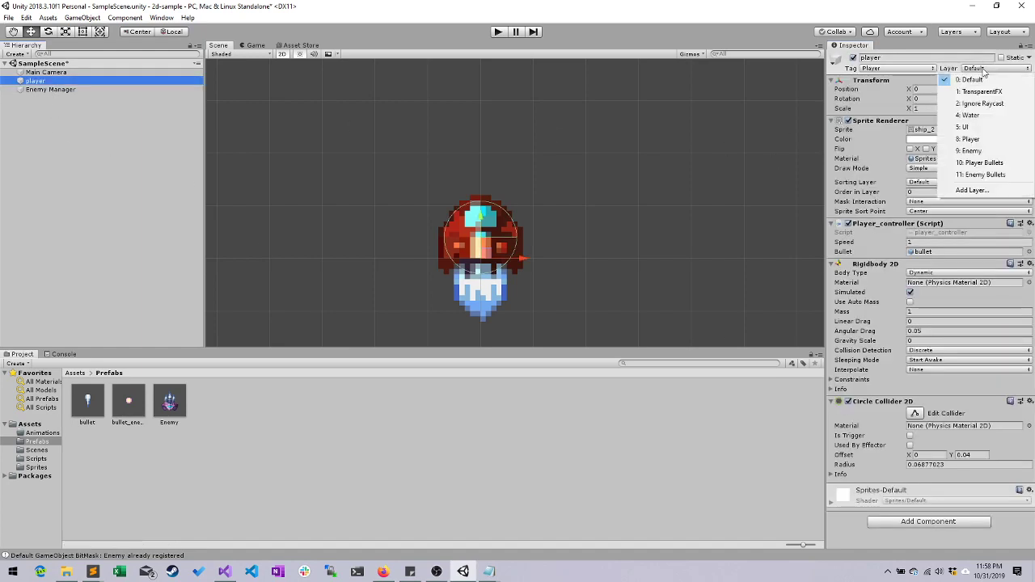
pyautogui.click(970, 139)
pyautogui.click(164, 401)
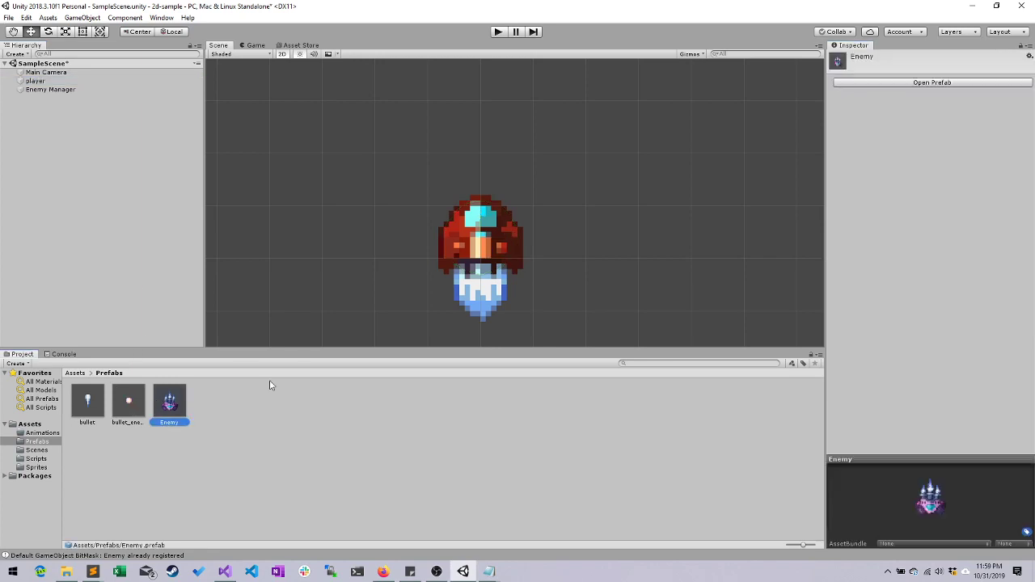
# Put the Enemy prefab on the Enemy layer.
pyautogui.click(942, 84)
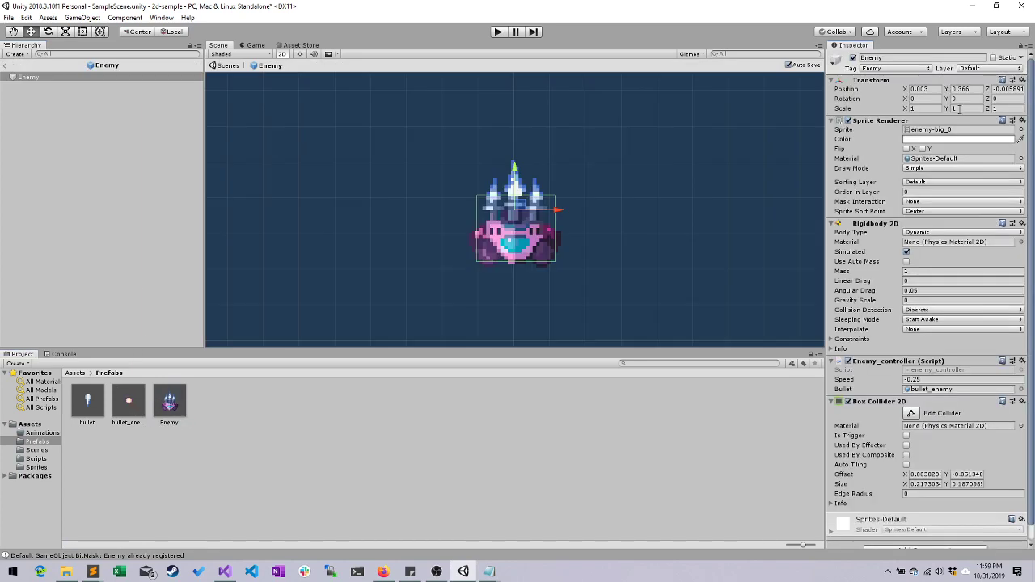
pyautogui.click(993, 70)
pyautogui.click(970, 149)
# Assign bullet_enemy to the Enemy Bullets layer and the bullet prefab to Player Bullets.
pyautogui.click(129, 403)
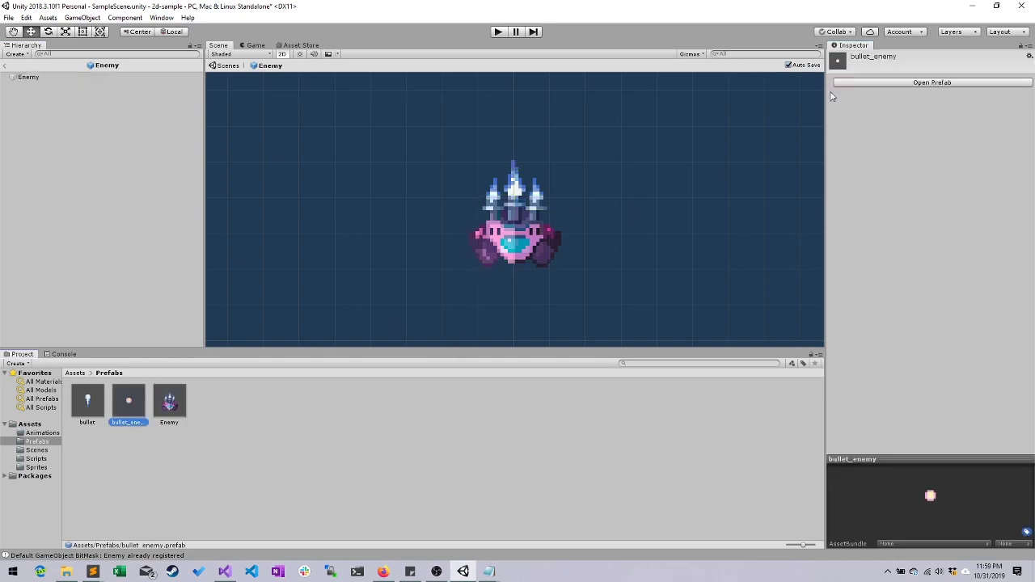
pyautogui.click(863, 84)
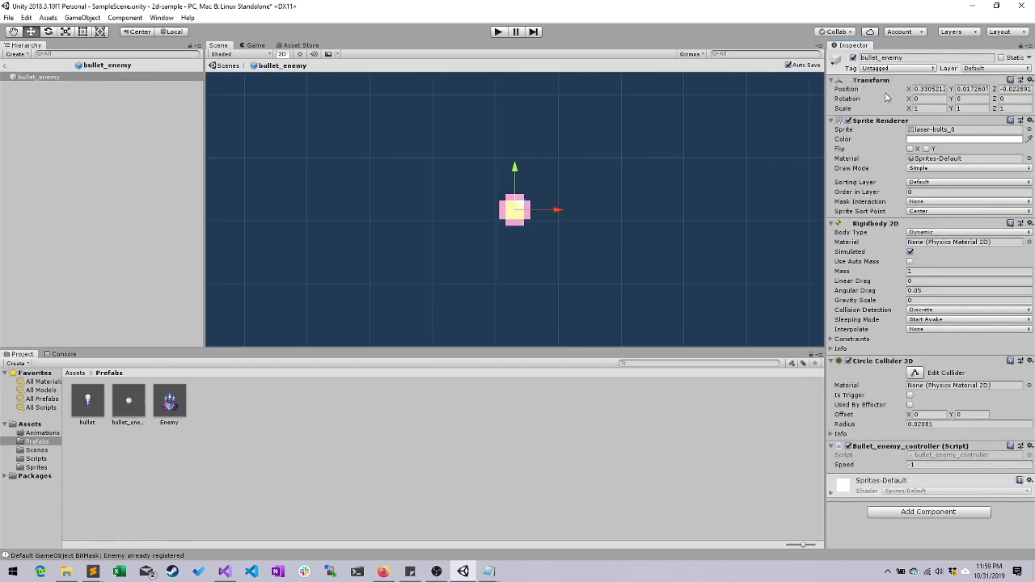
pyautogui.click(980, 69)
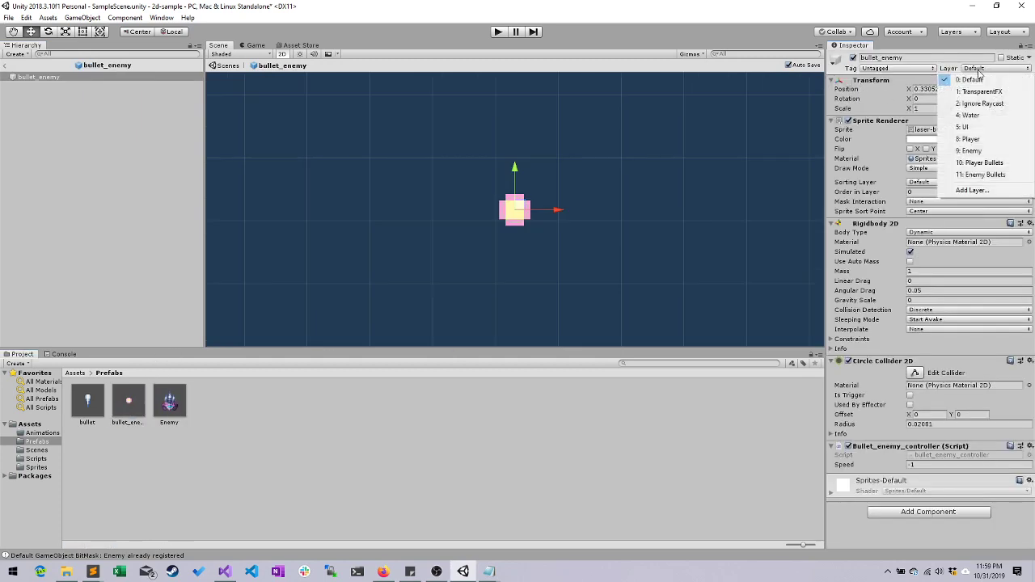
pyautogui.click(978, 174)
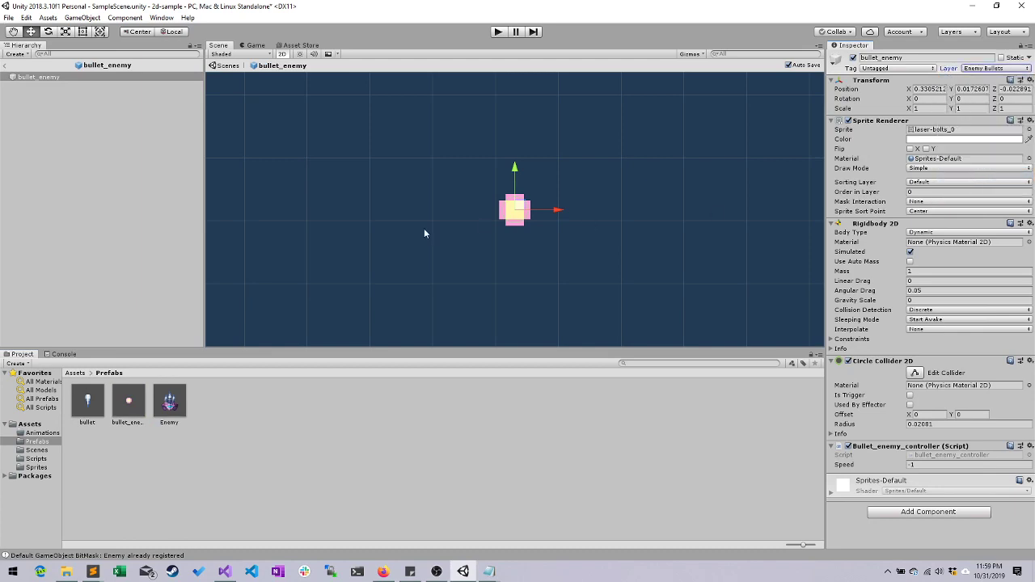
pyautogui.click(86, 398)
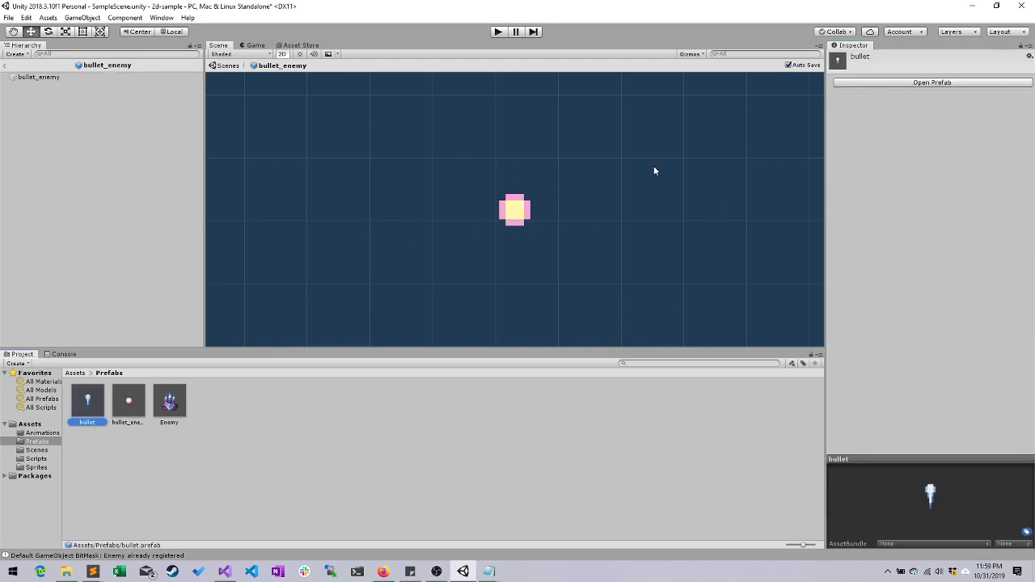
pyautogui.click(893, 84)
pyautogui.click(992, 72)
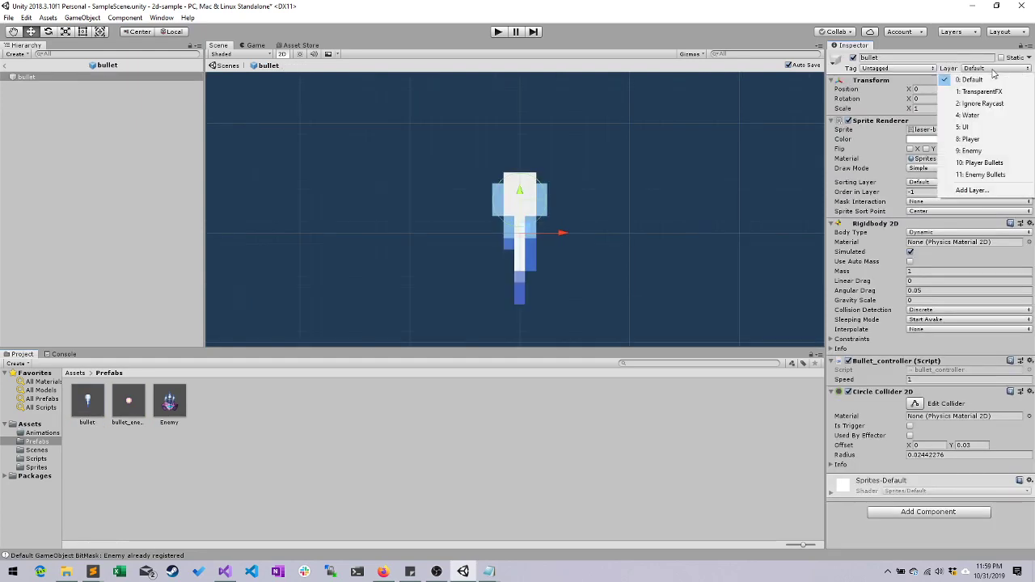
pyautogui.click(984, 162)
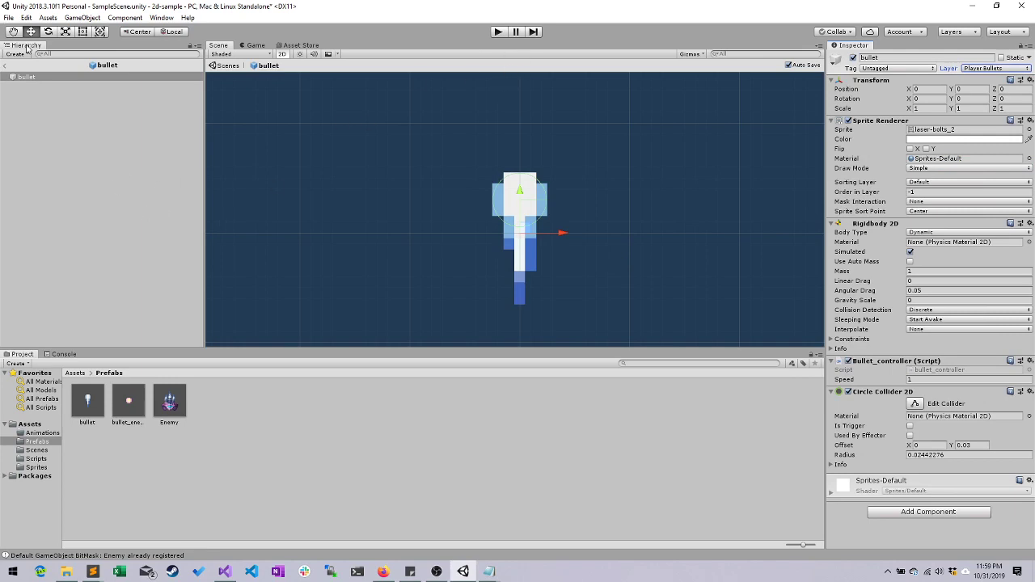
# Open Edit > Project Settings, pick Physics 2D and scroll to the Layer Collision Matrix.
pyautogui.click(27, 17)
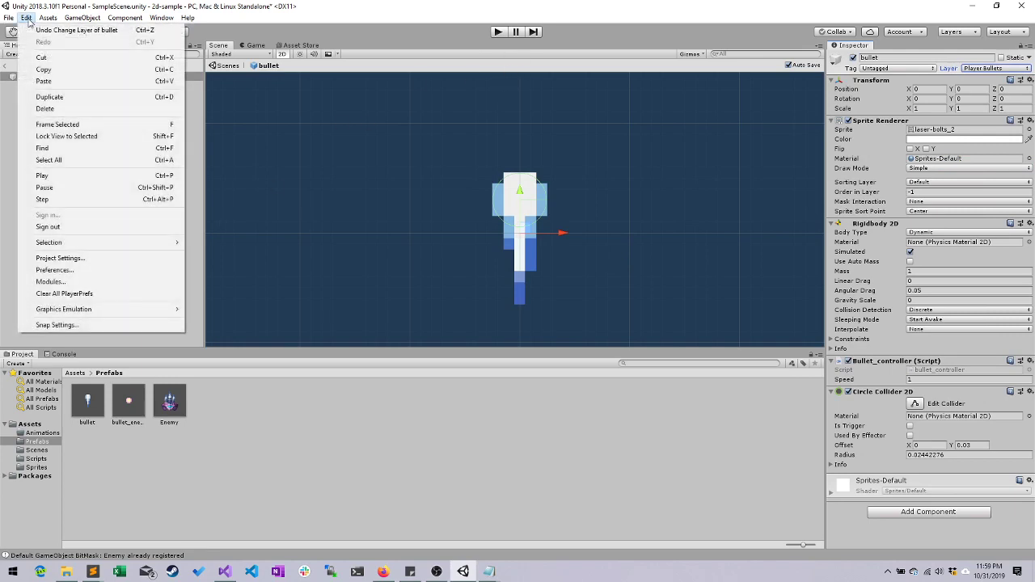
pyautogui.click(91, 259)
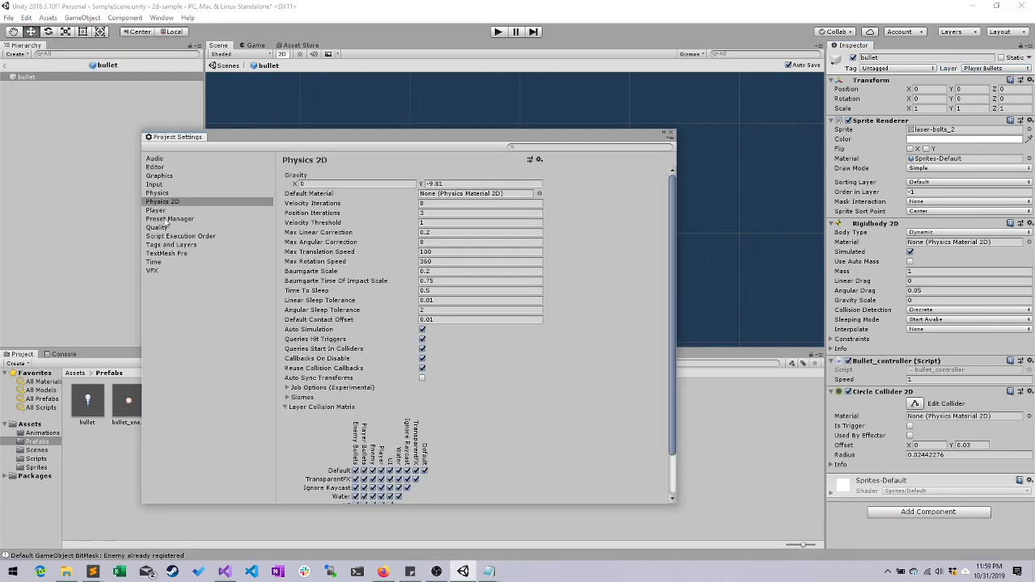
pyautogui.click(171, 203)
pyautogui.scroll(-3, 566, 411)
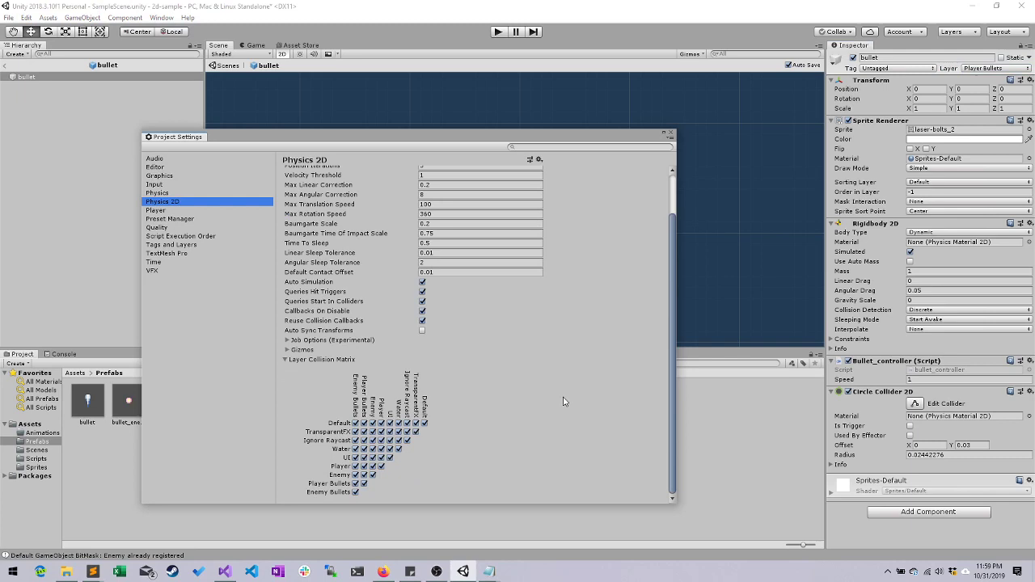
# Disable Player Bullets colliding with both bullet layers, and Enemy with Enemy Bullets.
pyautogui.click(356, 483)
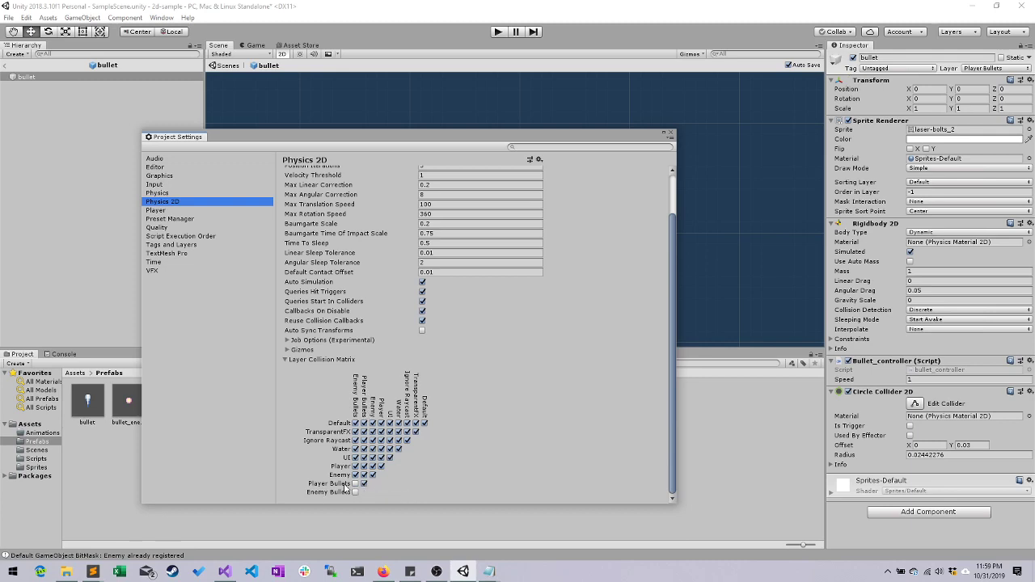
pyautogui.click(364, 484)
pyautogui.click(355, 475)
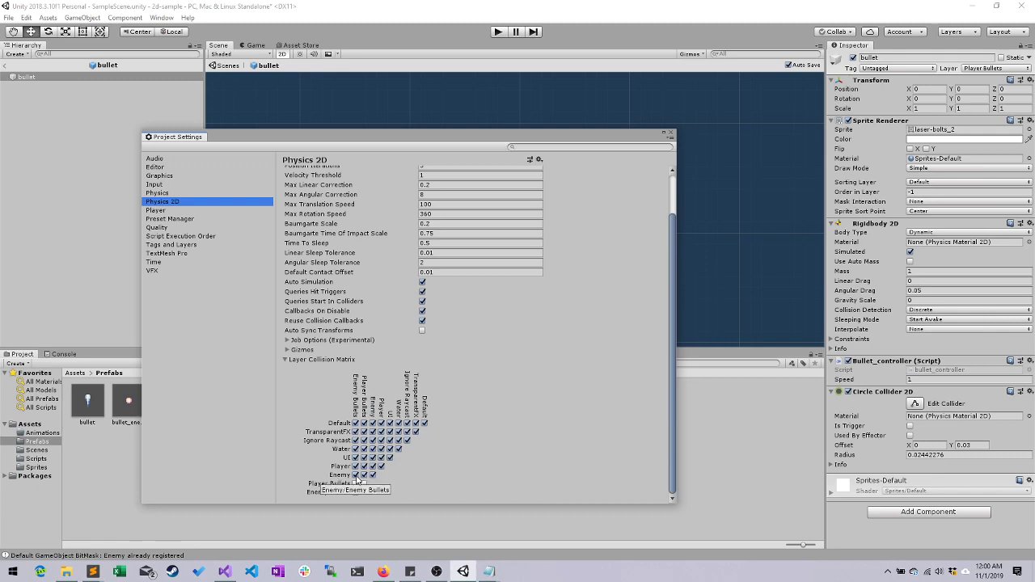
pyautogui.click(364, 475)
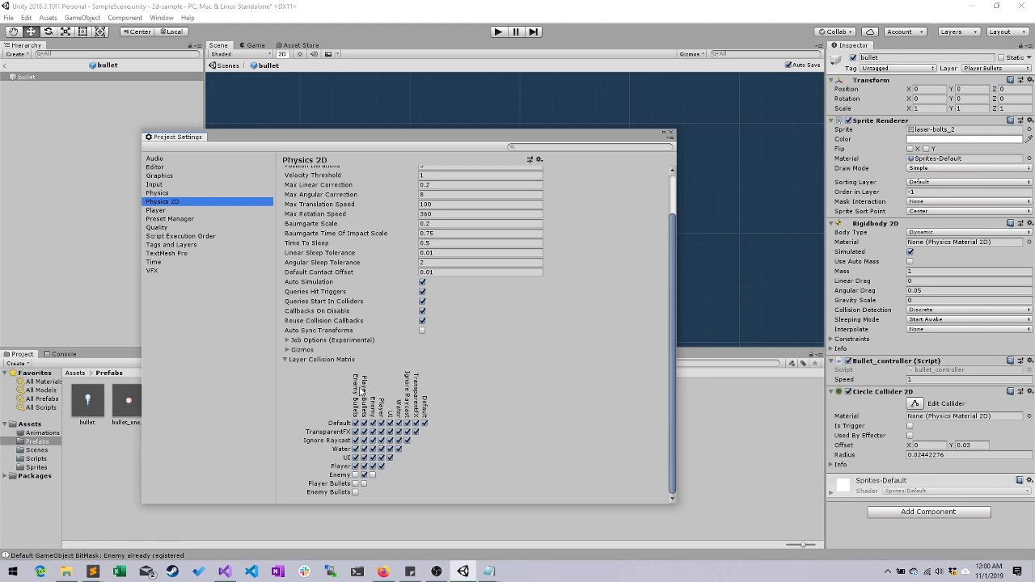
# Stop the Player layer colliding with Player Bullets, Enemy and itself, then close Project Settings.
pyautogui.click(364, 467)
pyautogui.click(373, 468)
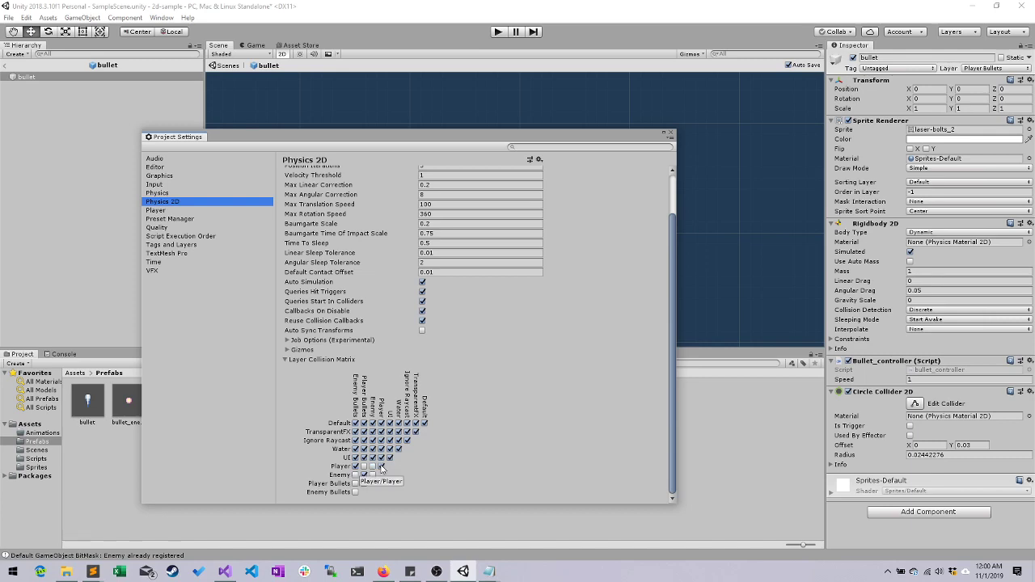
pyautogui.click(381, 467)
pyautogui.click(668, 135)
pyautogui.click(497, 32)
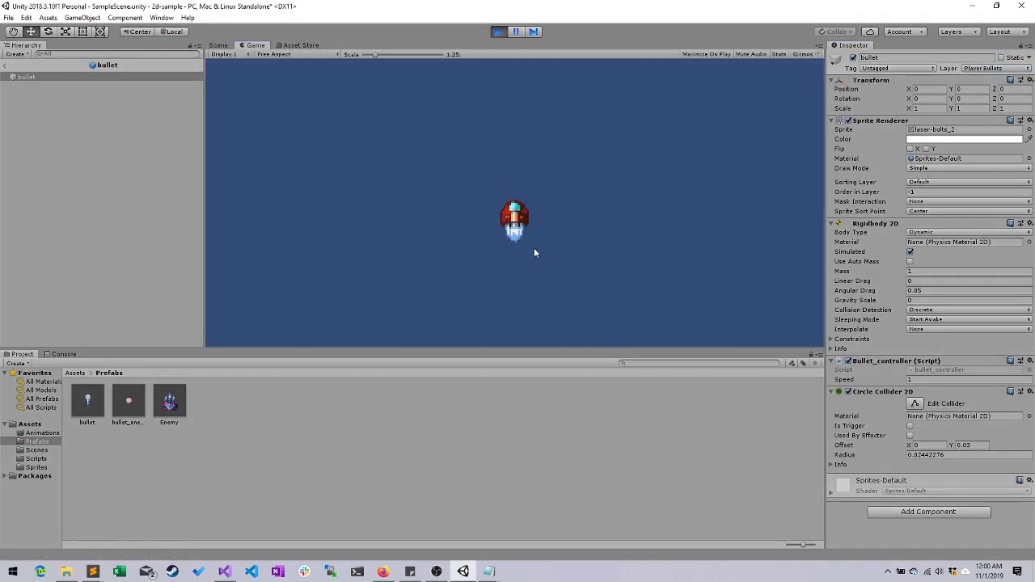
pyautogui.press('Left')
pyautogui.press('space')
pyautogui.press('space')
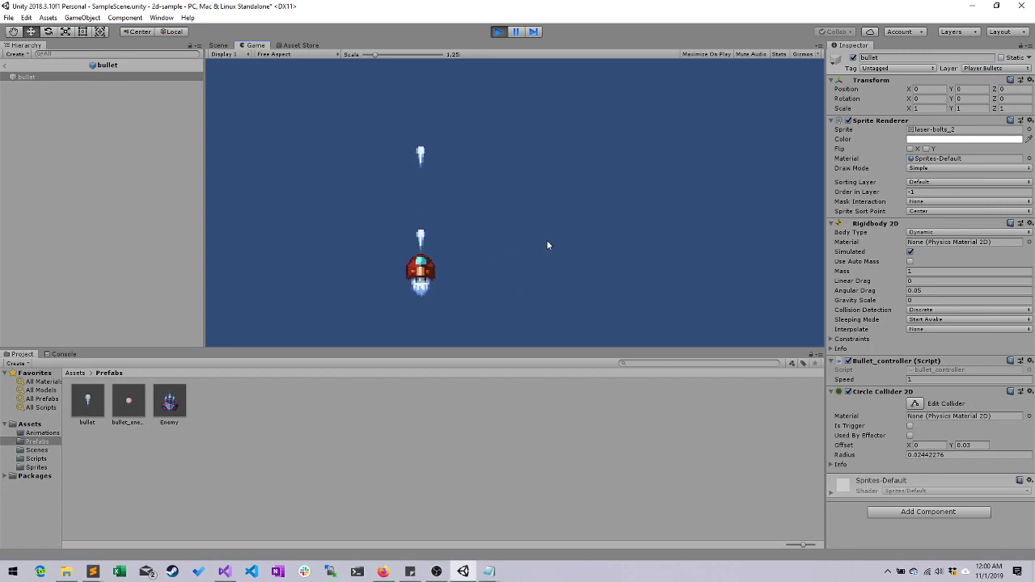
pyautogui.press('Right')
pyautogui.press('Left')
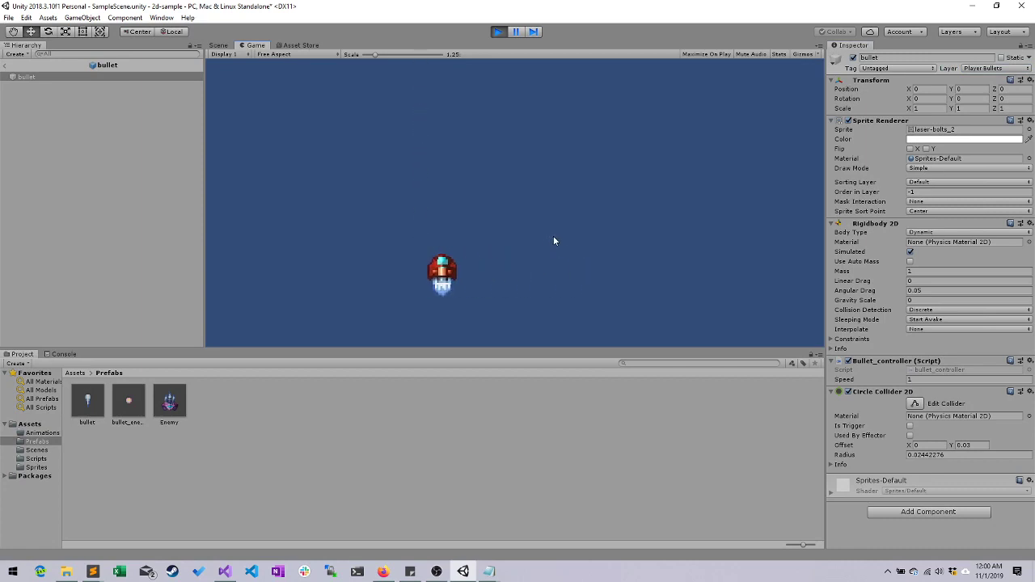
pyautogui.press('Right')
pyautogui.press('Left')
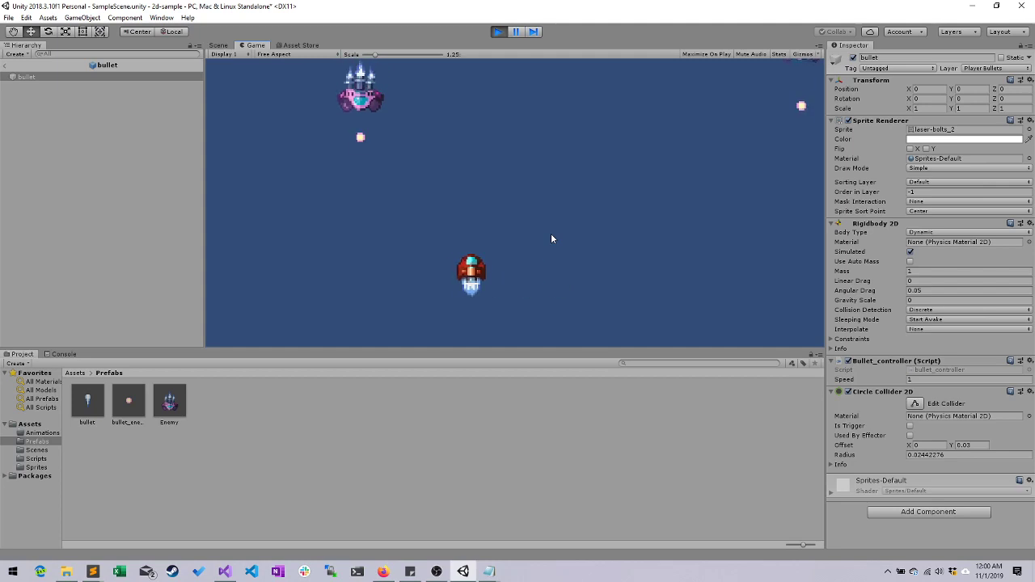
pyautogui.press('Left')
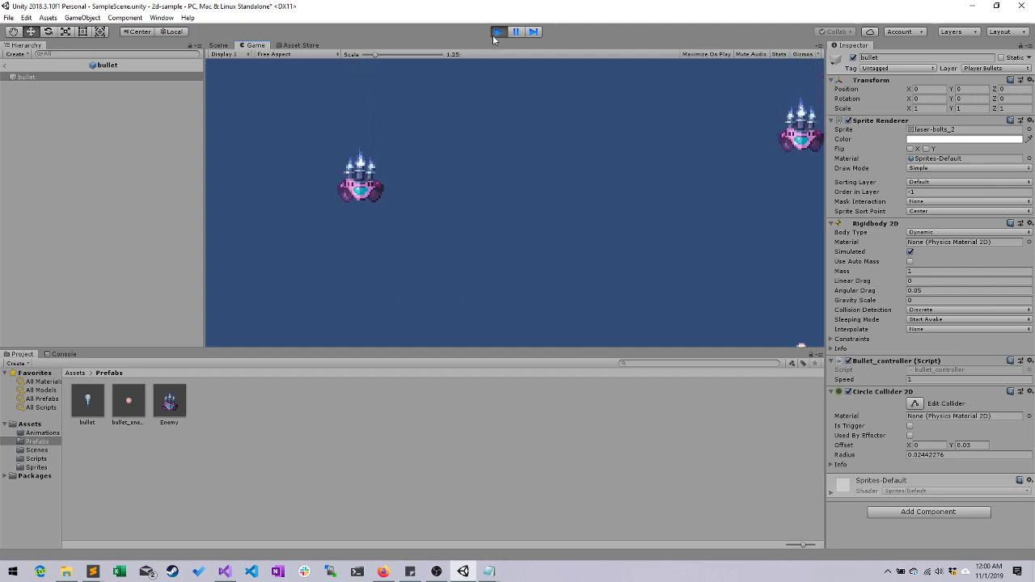
pyautogui.click(498, 31)
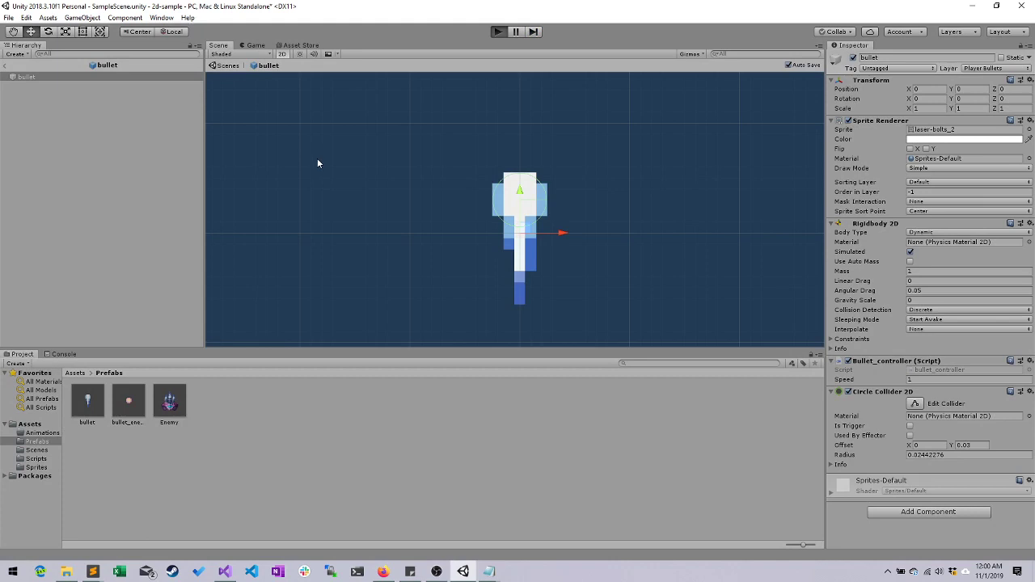
pyautogui.hotkey('ctrl', 'p')
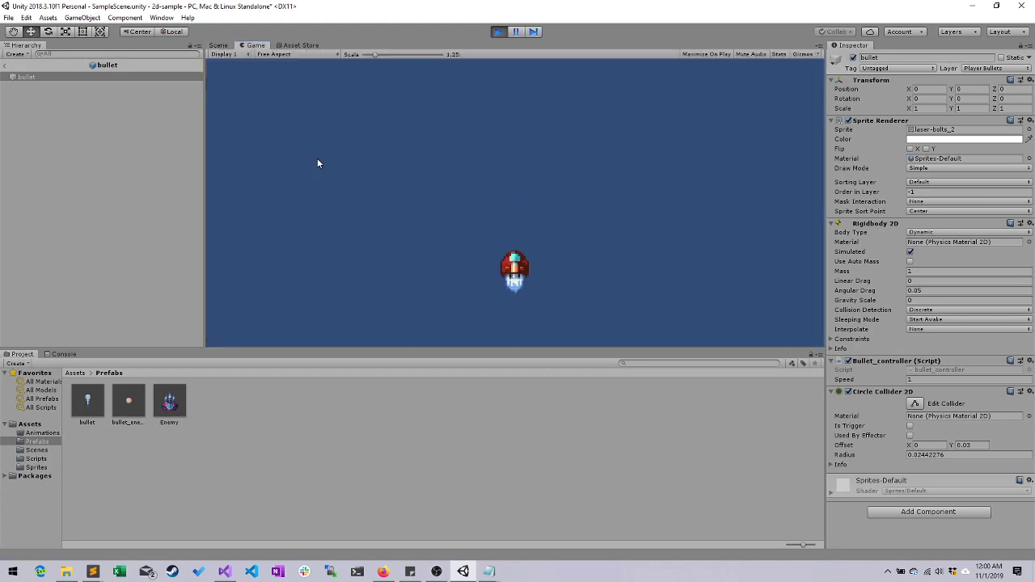
pyautogui.press('Left')
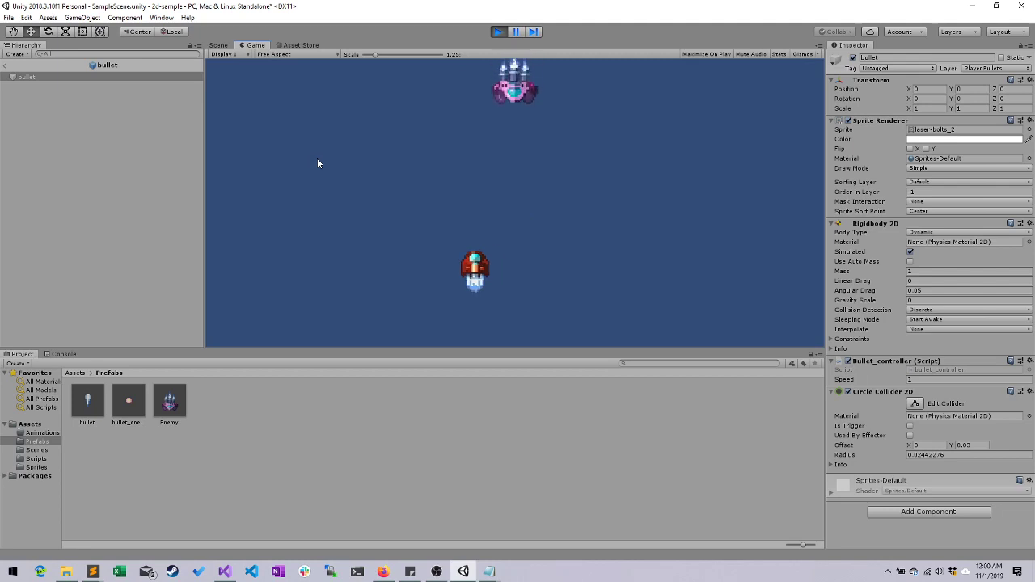
pyautogui.press('Up')
pyautogui.press('Left')
pyautogui.press('Up')
pyautogui.press('Right')
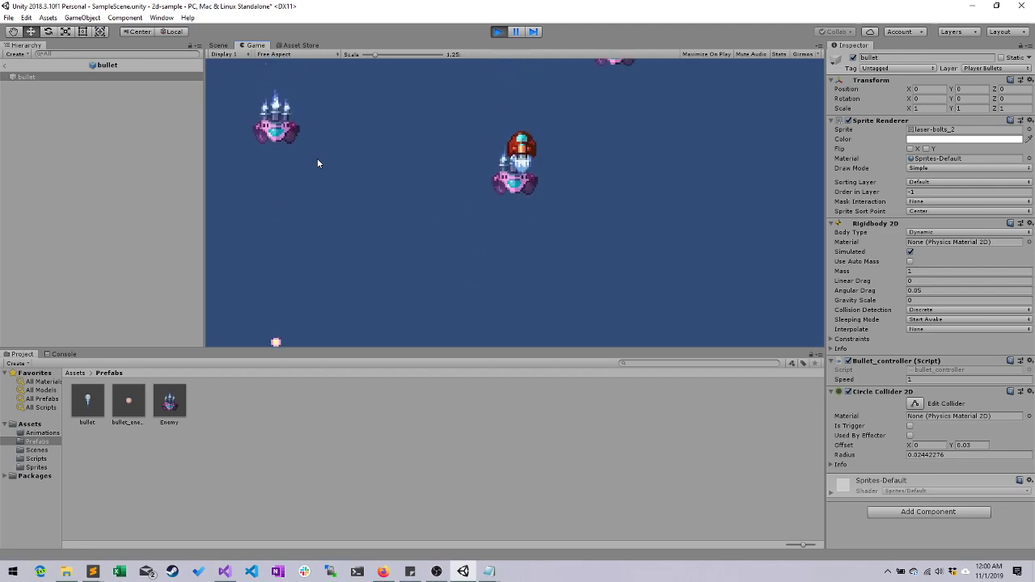
pyautogui.press('Left')
pyautogui.press('Right')
pyautogui.press('Down')
pyautogui.press('Left')
pyautogui.press('Up')
pyautogui.press('Left')
pyautogui.press('Down')
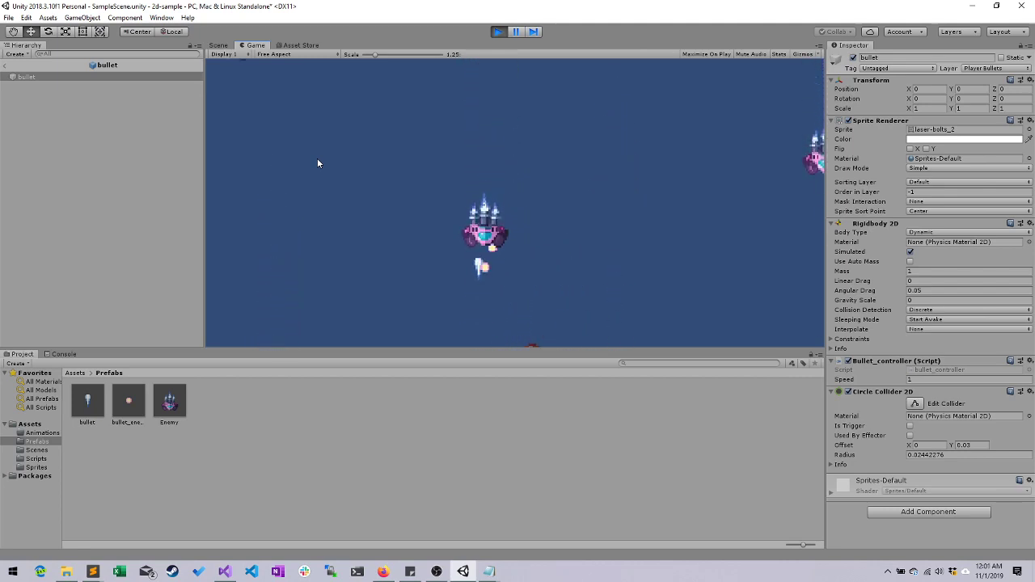
pyautogui.press('Up')
pyautogui.press('Right')
pyautogui.press('Left')
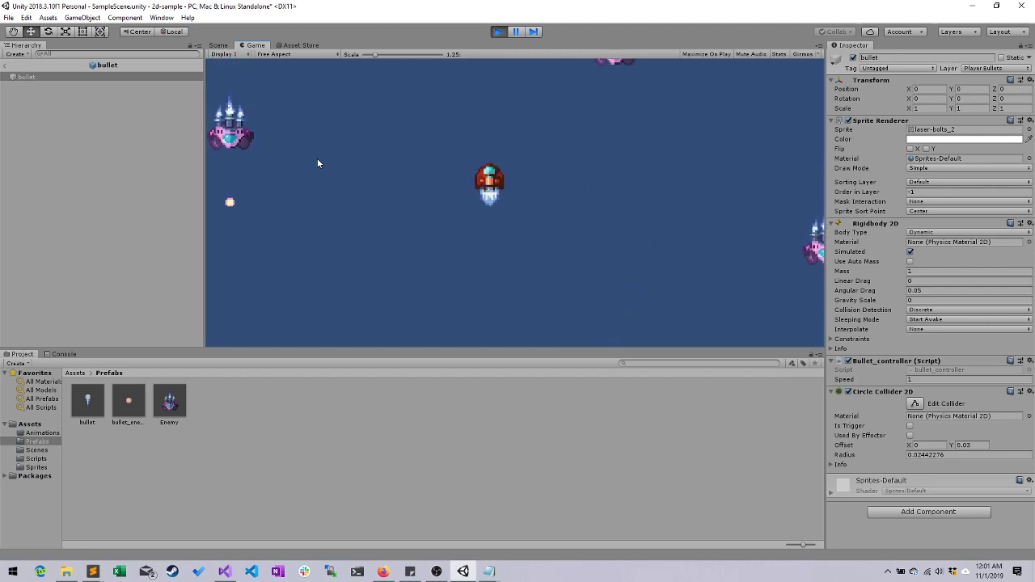
pyautogui.press('Right')
pyautogui.press('Down')
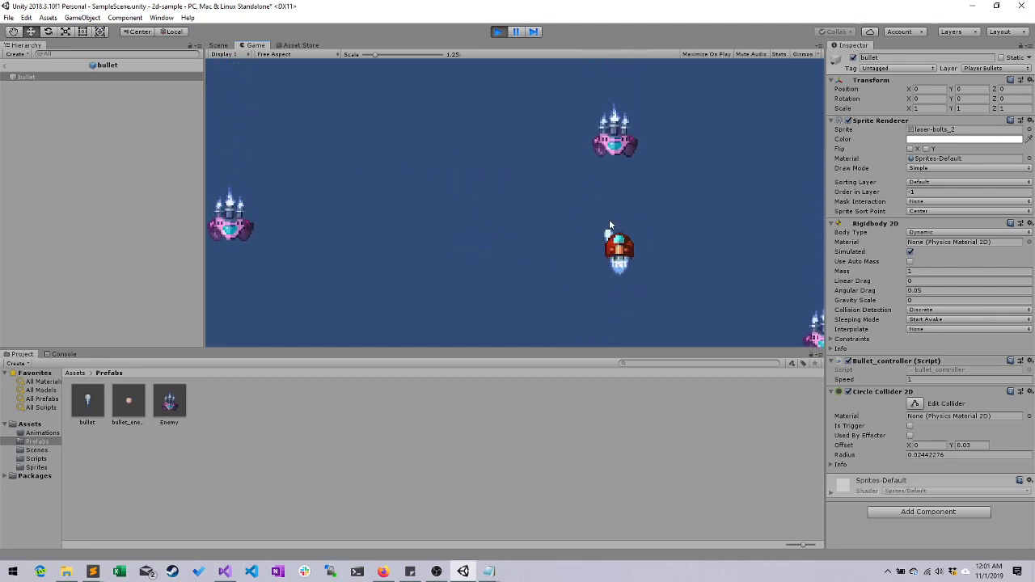
pyautogui.press('Left')
pyautogui.press('Left')
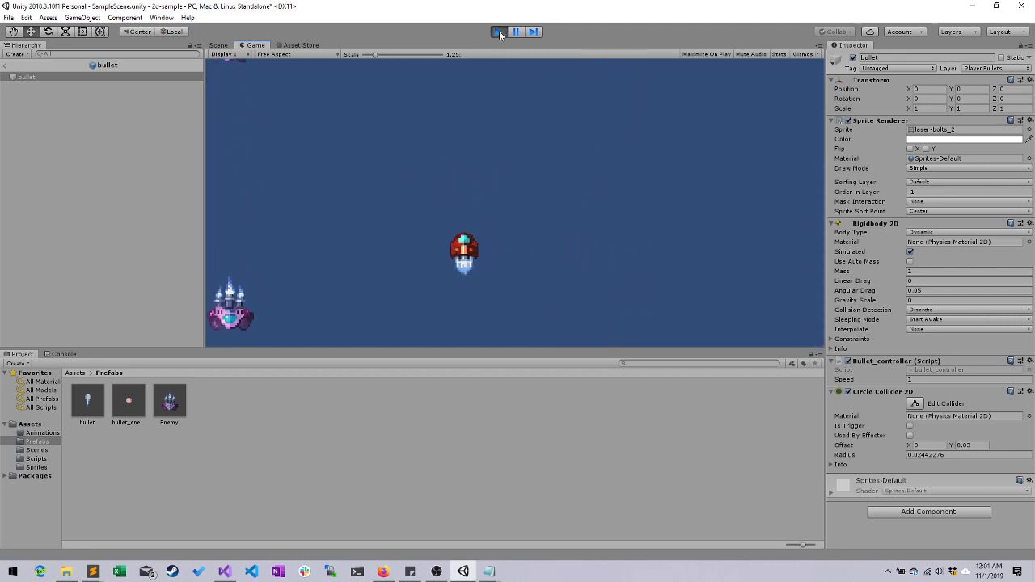
pyautogui.click(498, 32)
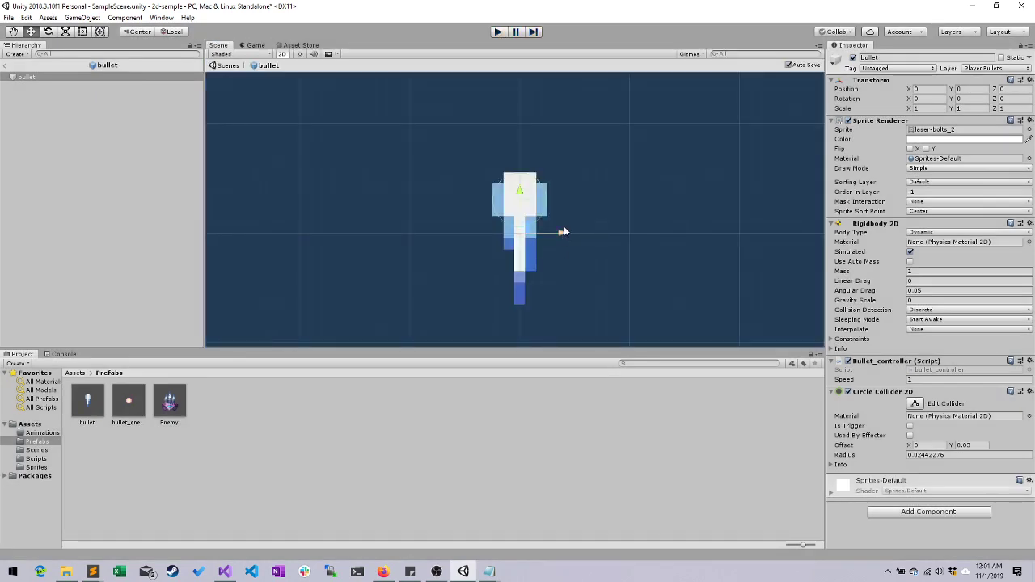